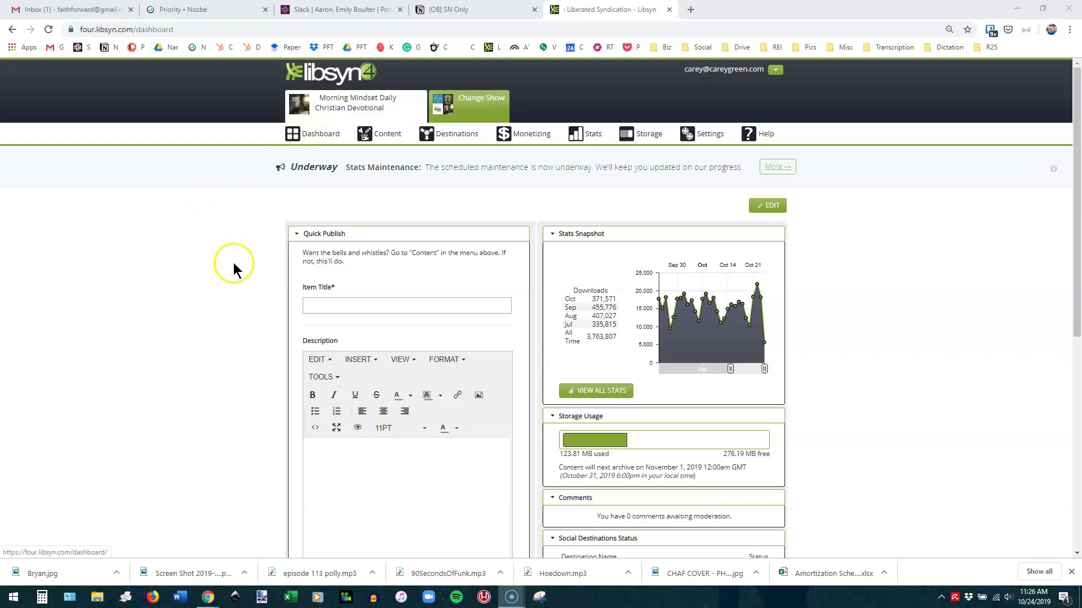
Scroll the dashboard and open the full download statistics
scroll(231, 289, "down", 2)
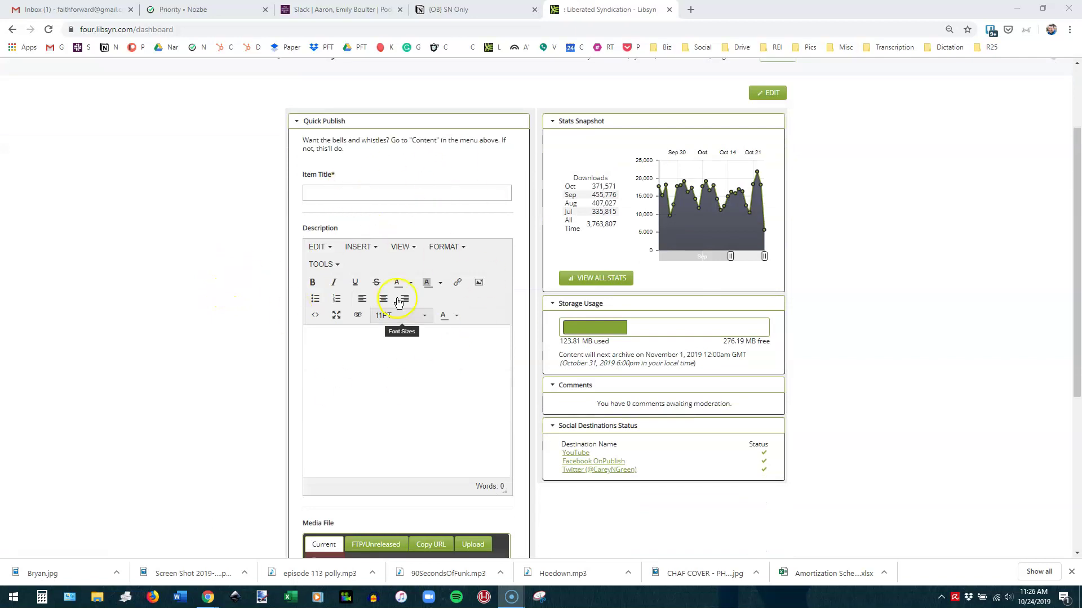
scroll(360, 256, "down", 5)
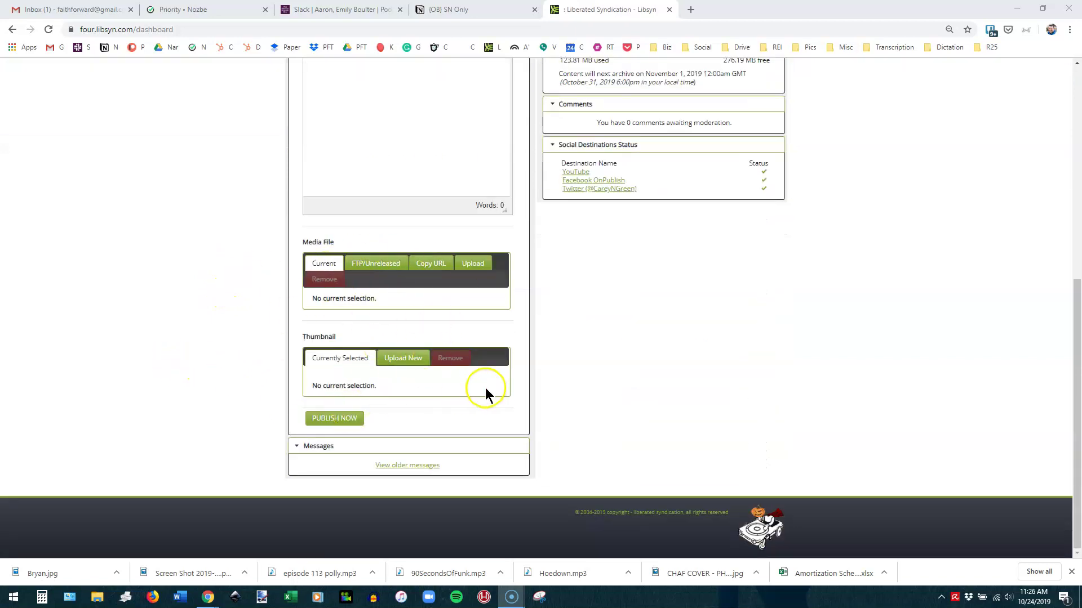
scroll(188, 361, "up", 4)
scroll(188, 361, "up", 3)
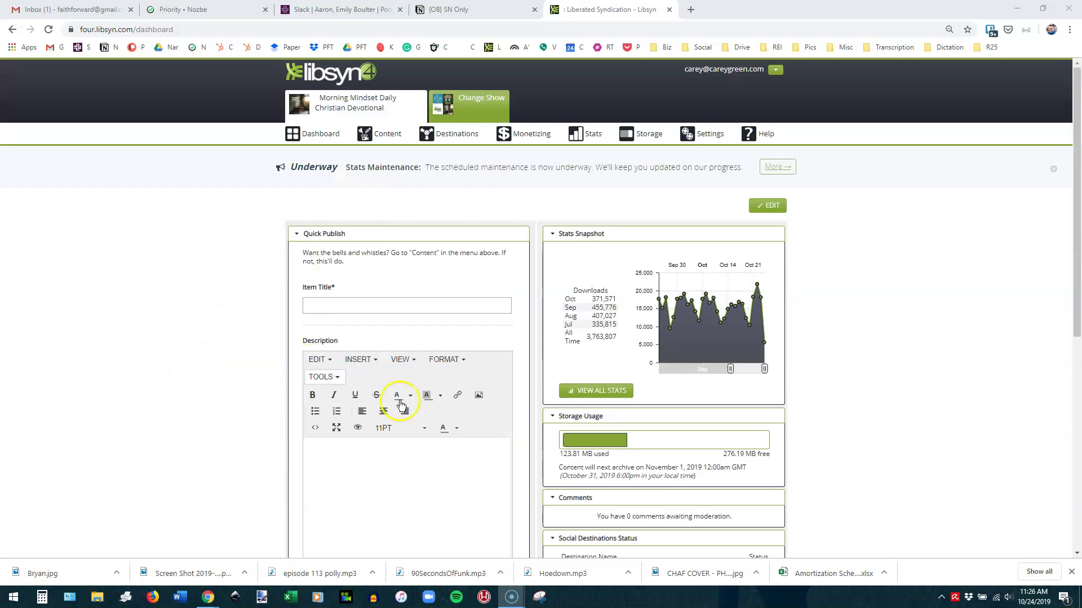
scroll(96, 388, "down", 1)
scroll(96, 388, "down", 6)
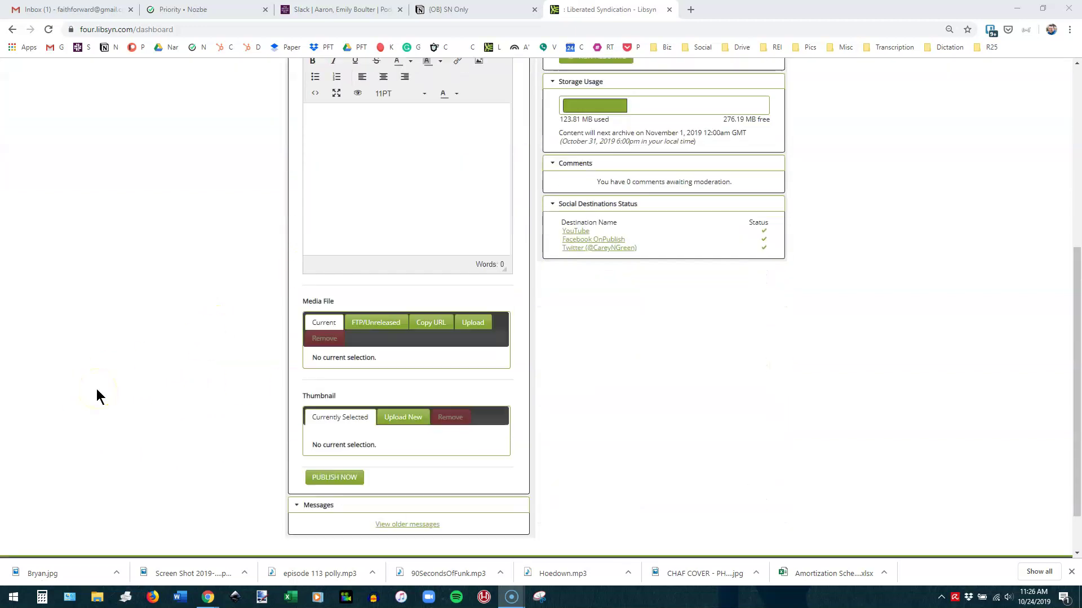
scroll(97, 388, "up", 7)
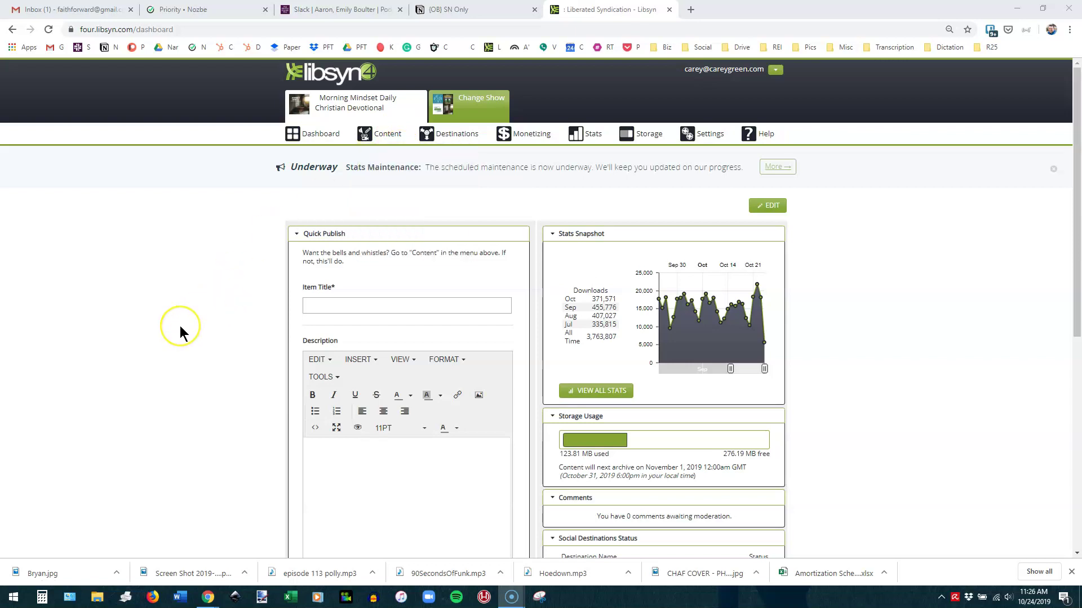
scroll(180, 326, "down", 2)
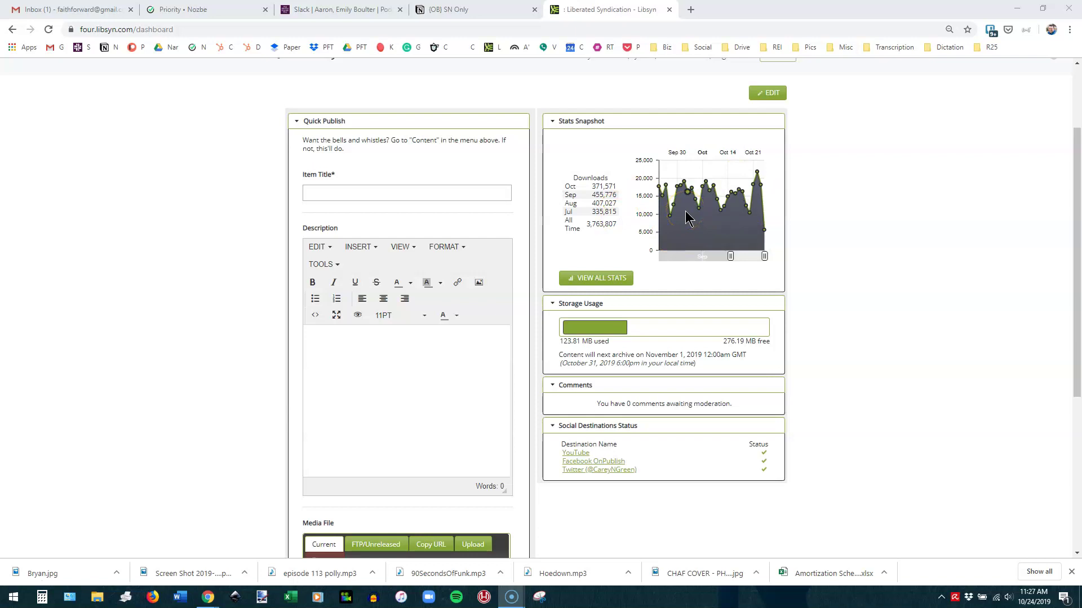
left_click(614, 279)
Browse the dashboard's download figures, including 3,763,807 all-time downloads, beside the Quick Publish form
scroll(900, 186, "up", 2)
mouse_move(580, 138)
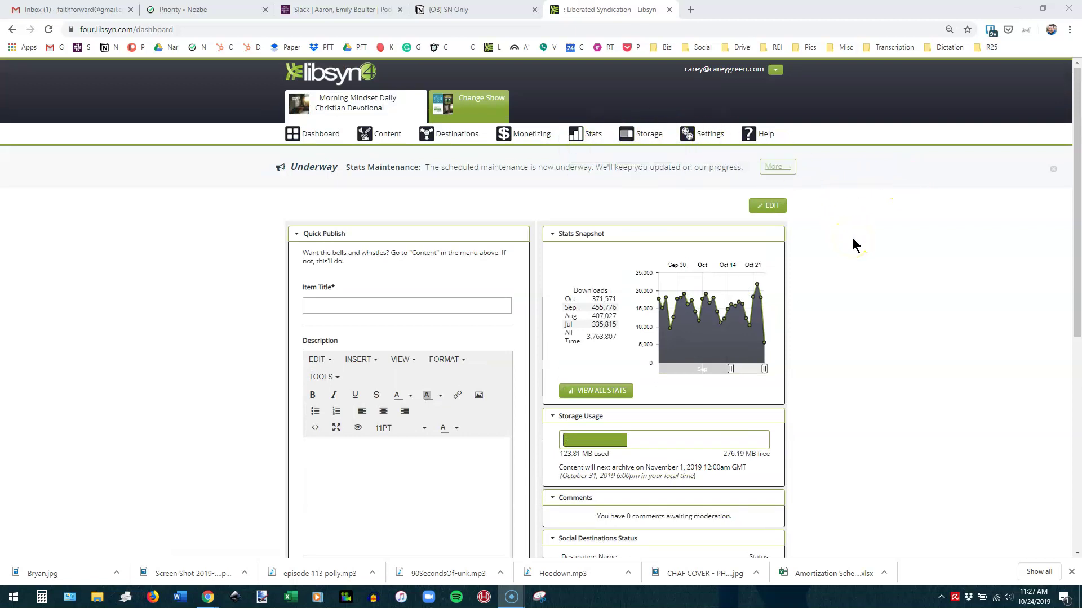
scroll(851, 238, "down", 3)
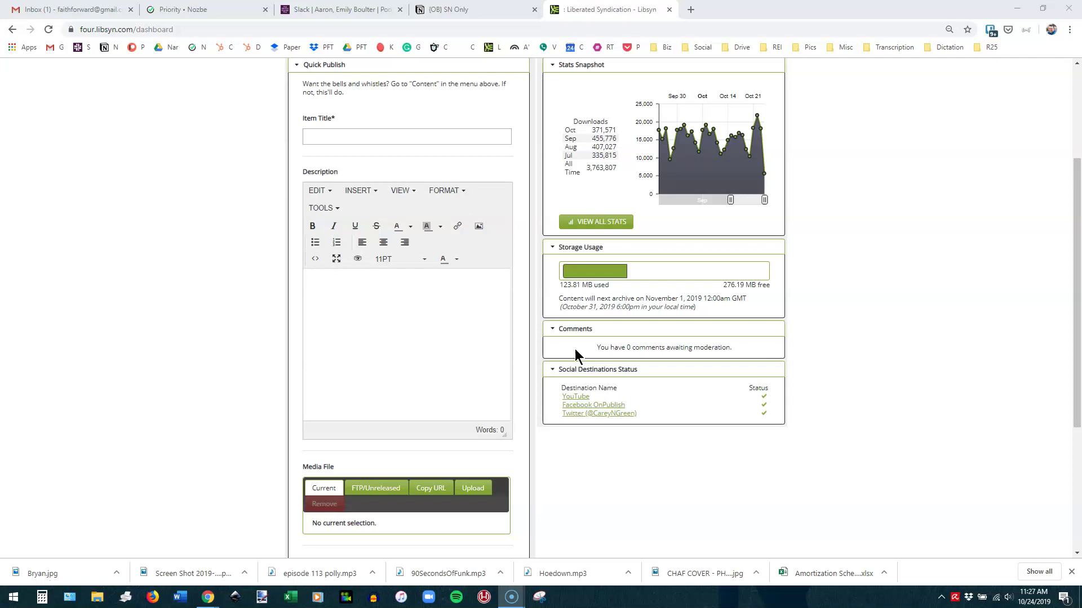
scroll(577, 377, "down", 1)
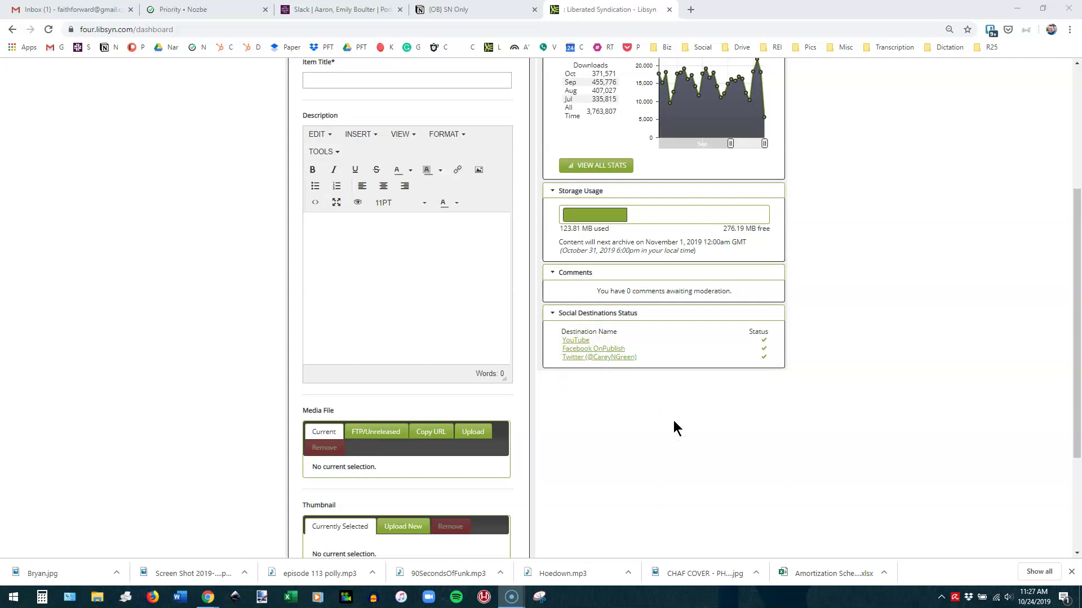
scroll(674, 428, "up", 2)
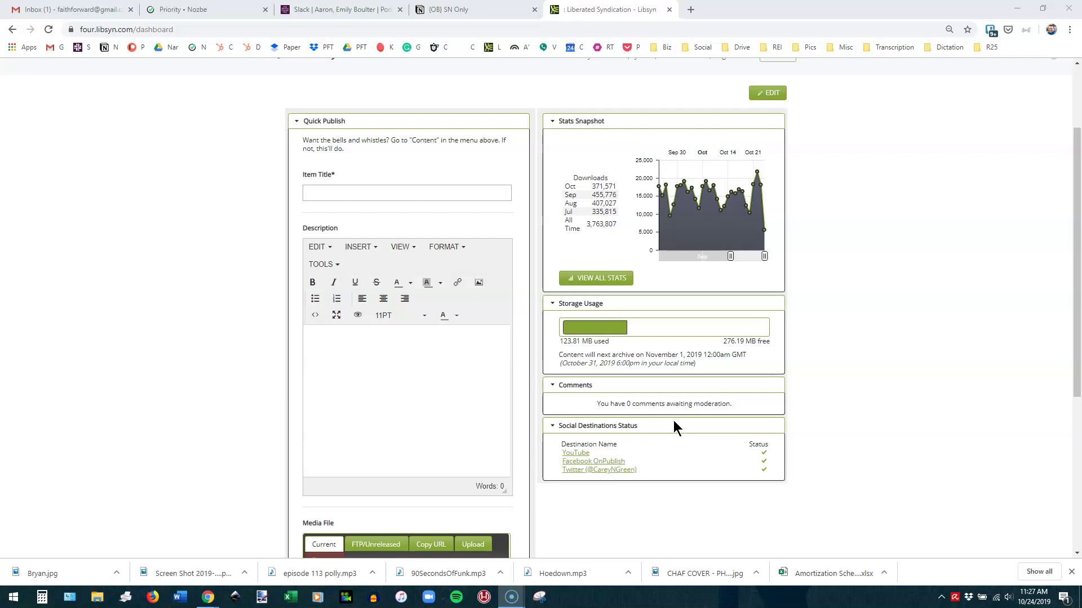
left_click(810, 383)
scroll(813, 380, "up", 2)
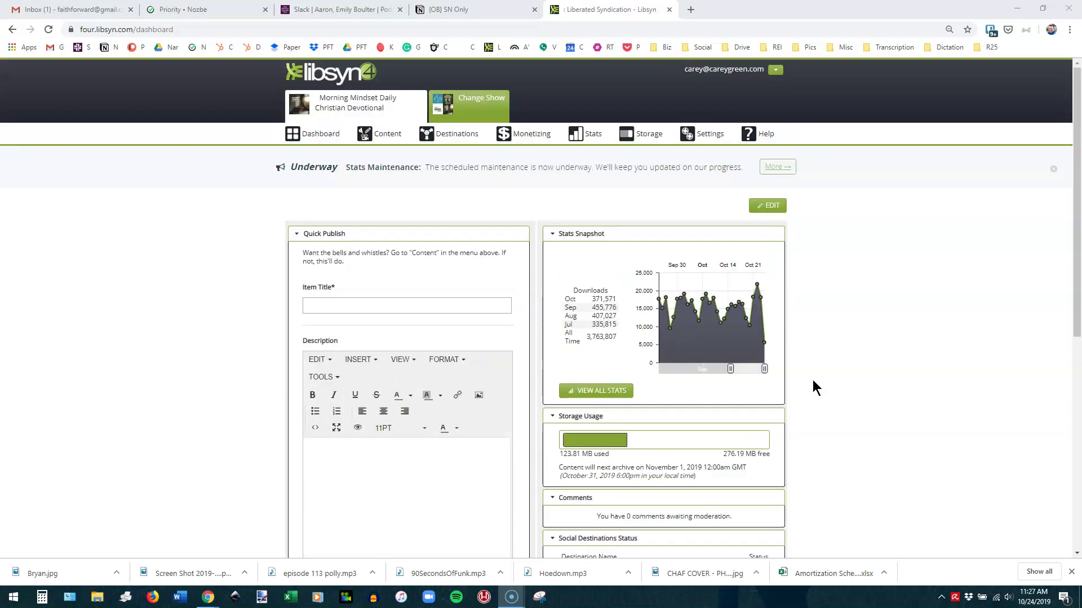
left_click(874, 330)
Point out the Content menu's Previously Published, Drafts, FTP/Unreleased Media and File Manager options
mouse_move(382, 137)
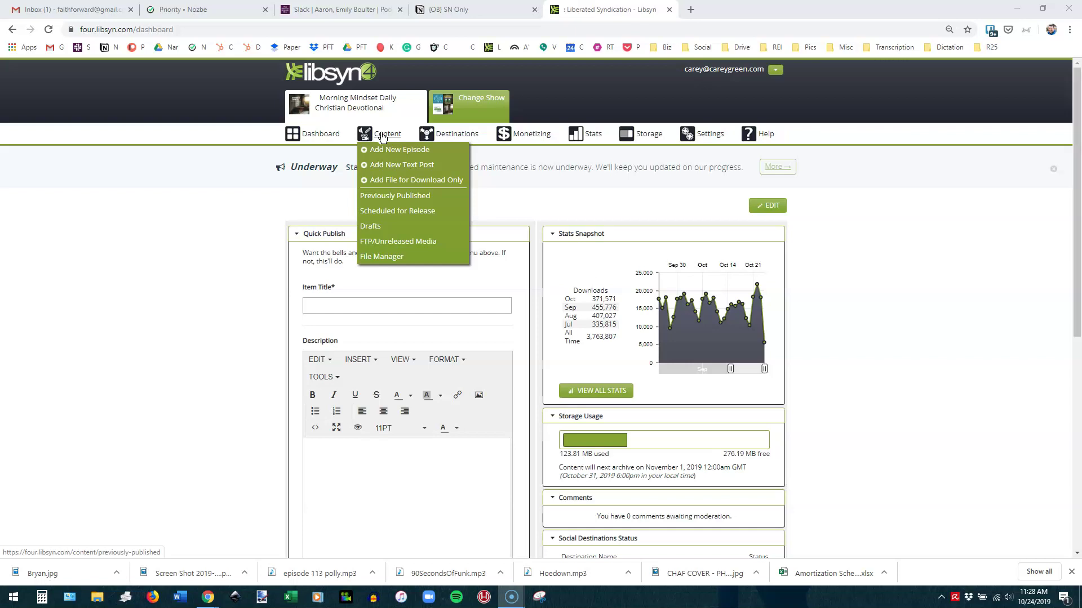
left_click(404, 199)
left_click(373, 227)
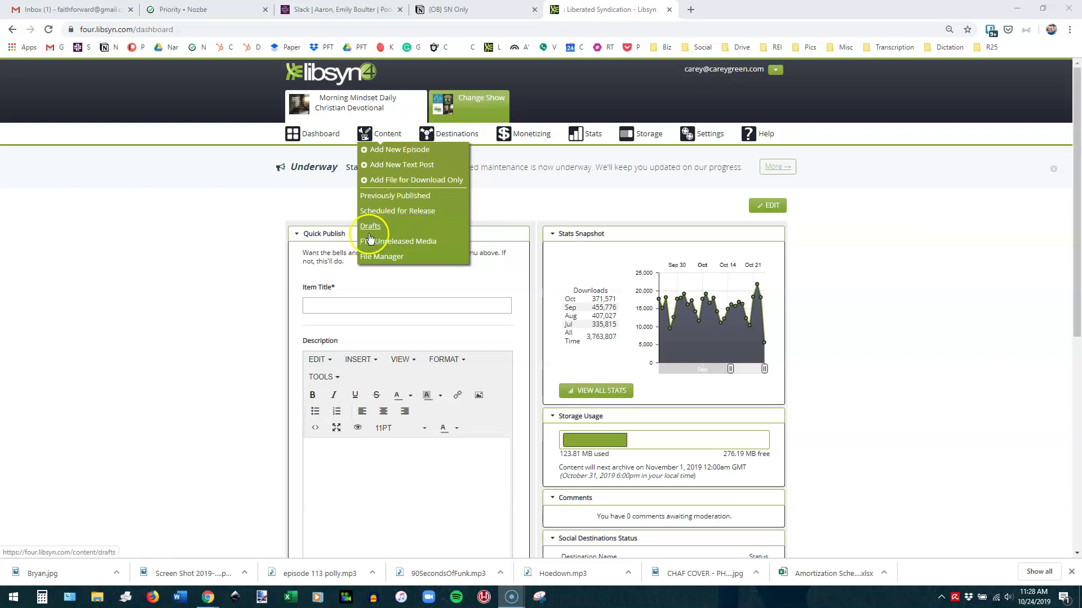
left_click(398, 243)
left_click(398, 258)
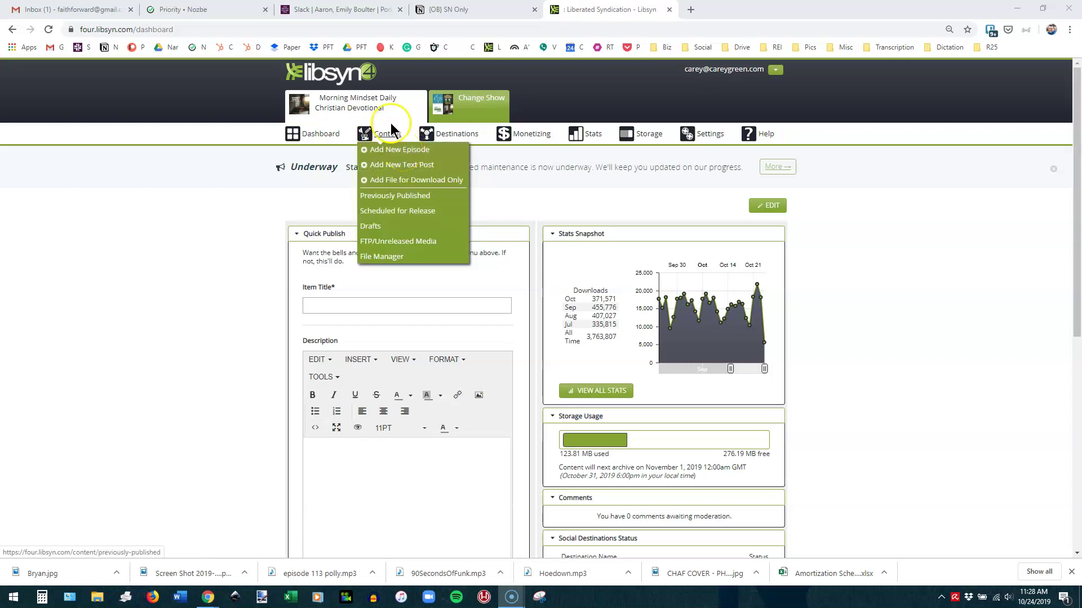
mouse_move(459, 137)
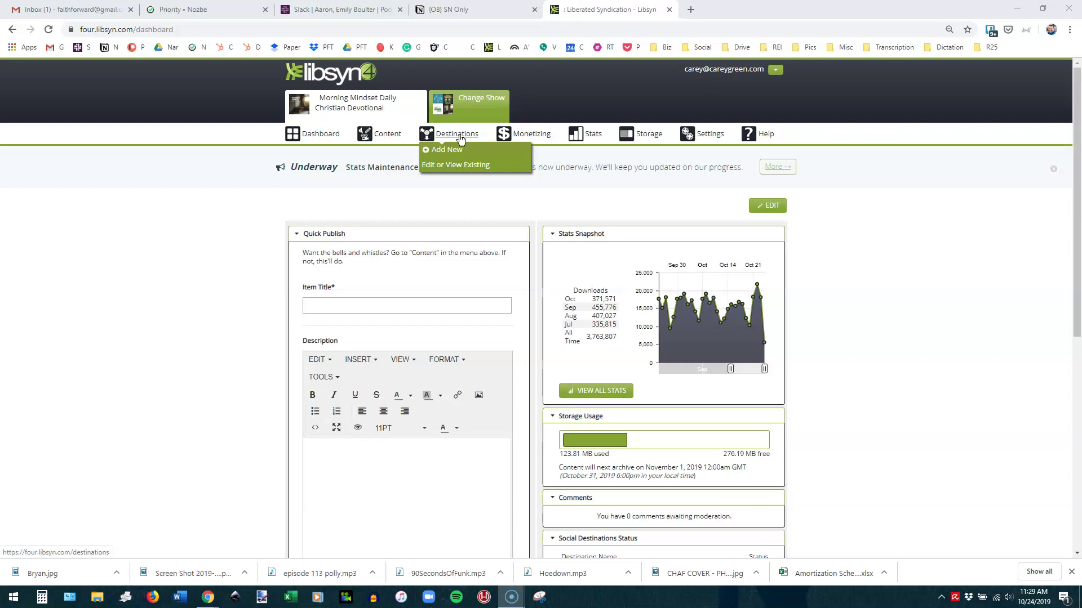
mouse_move(534, 138)
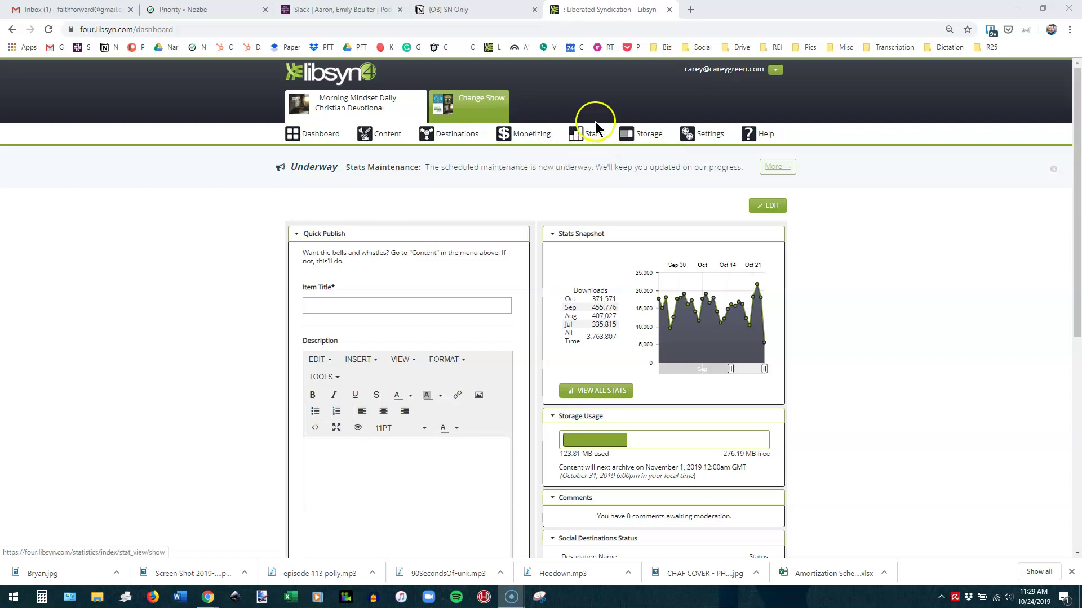
mouse_move(586, 140)
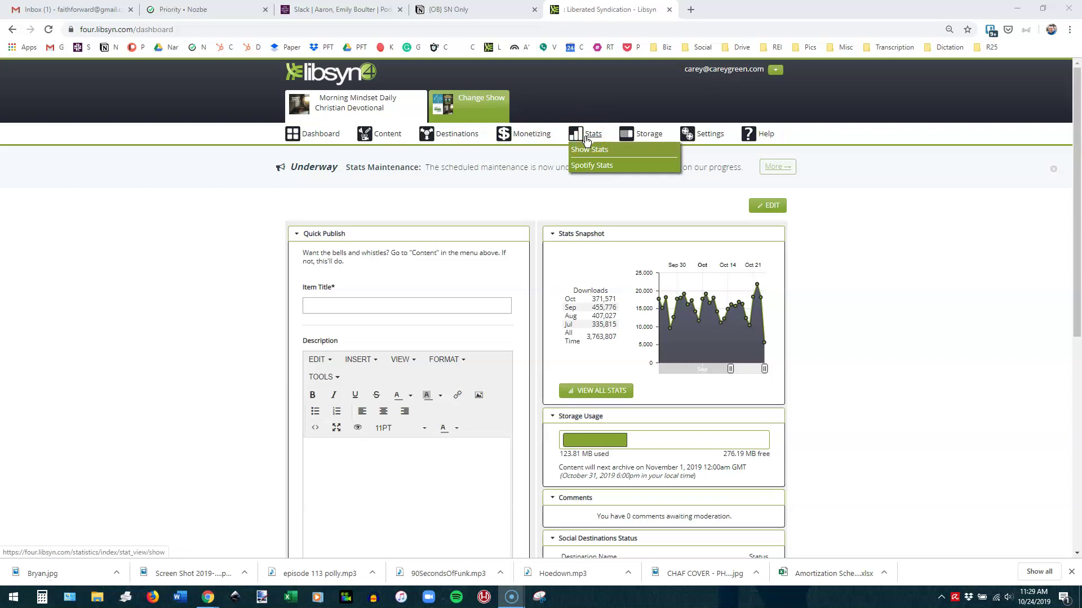
left_click(593, 137)
left_click(600, 139)
left_click(596, 136)
left_click(641, 136)
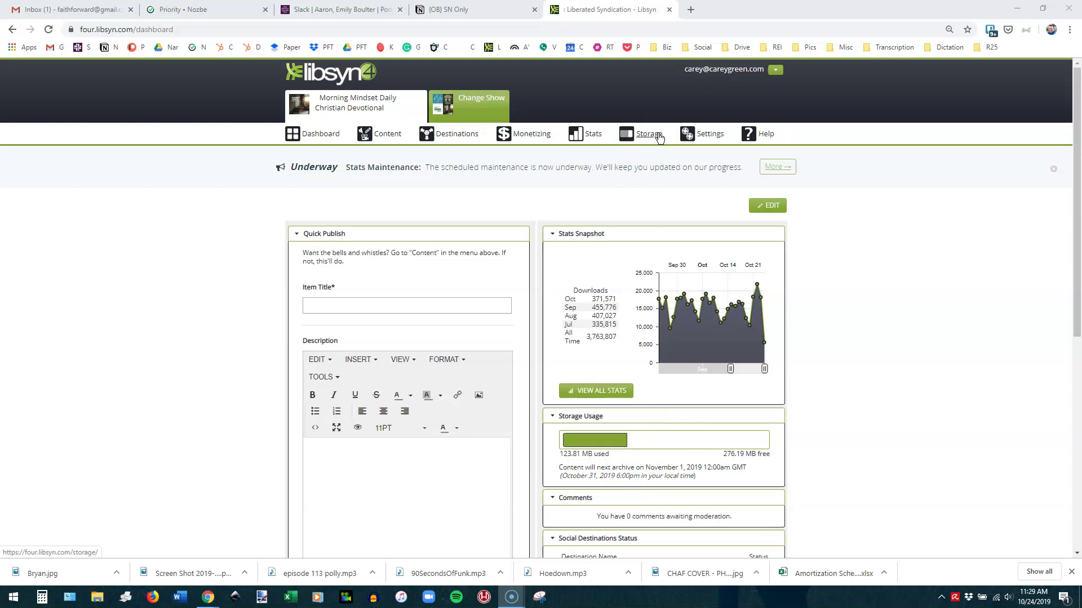
left_click(701, 135)
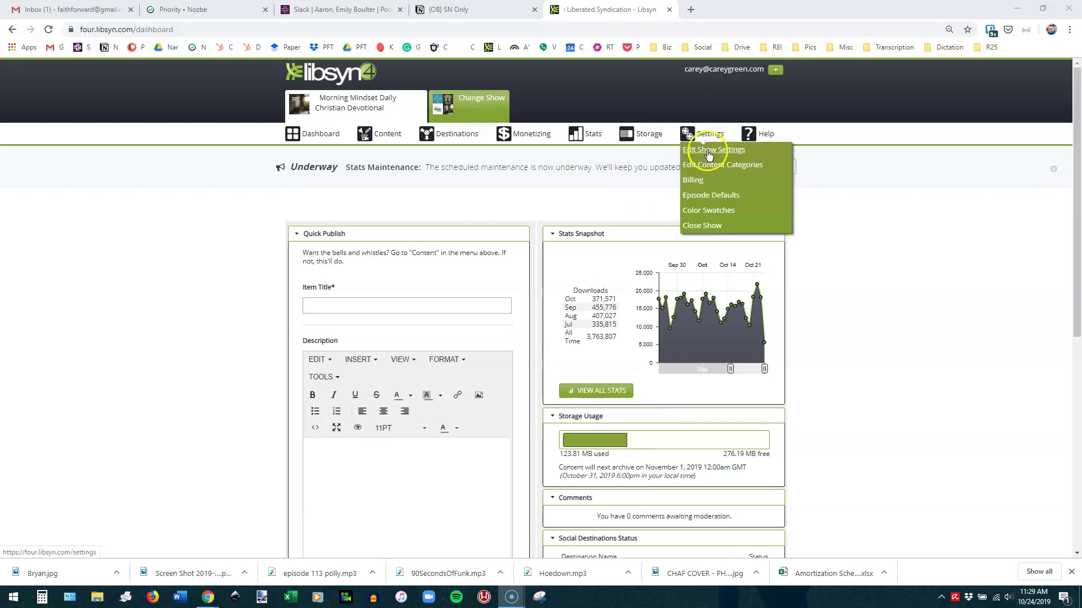
left_click(713, 172)
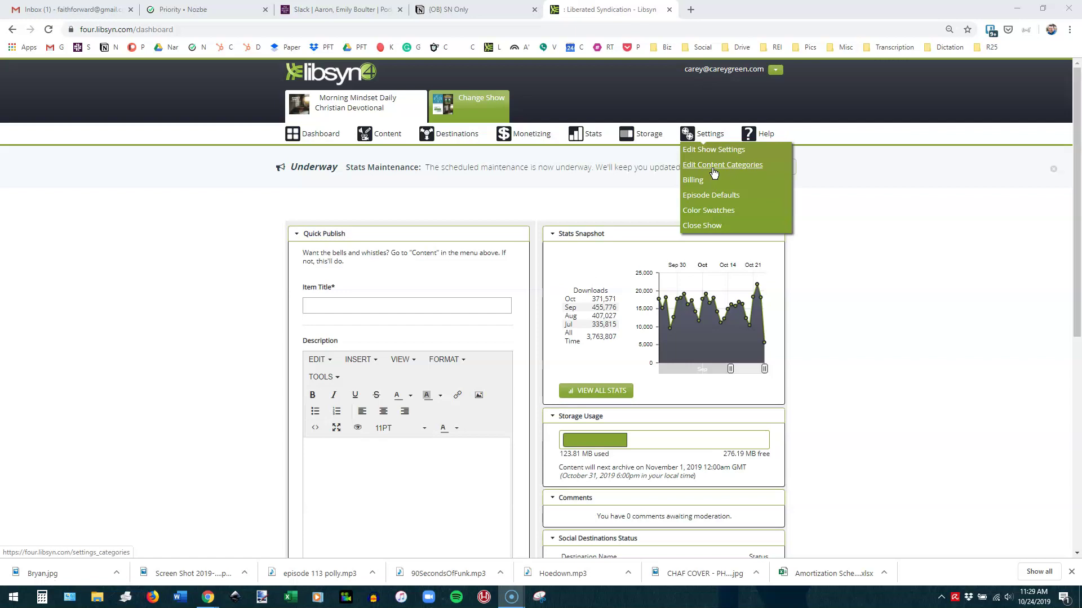
left_click(692, 185)
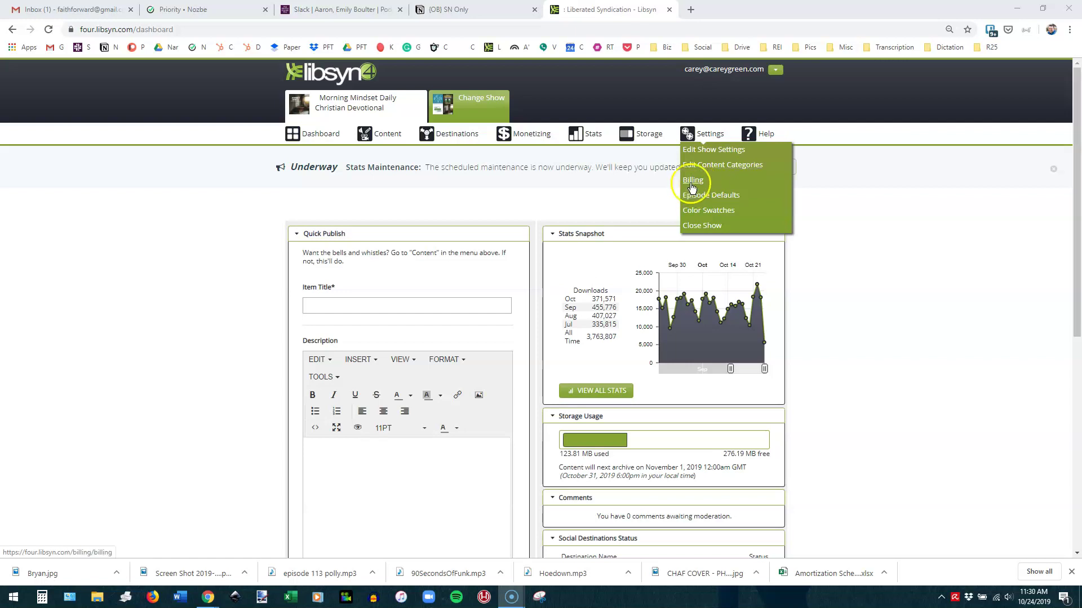
left_click(694, 214)
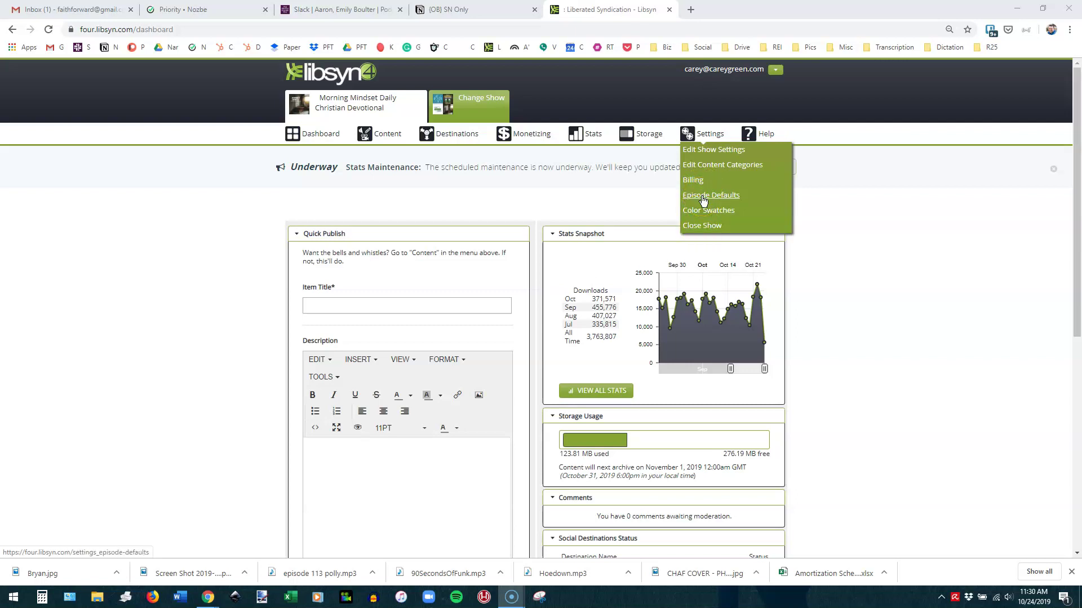
left_click(756, 136)
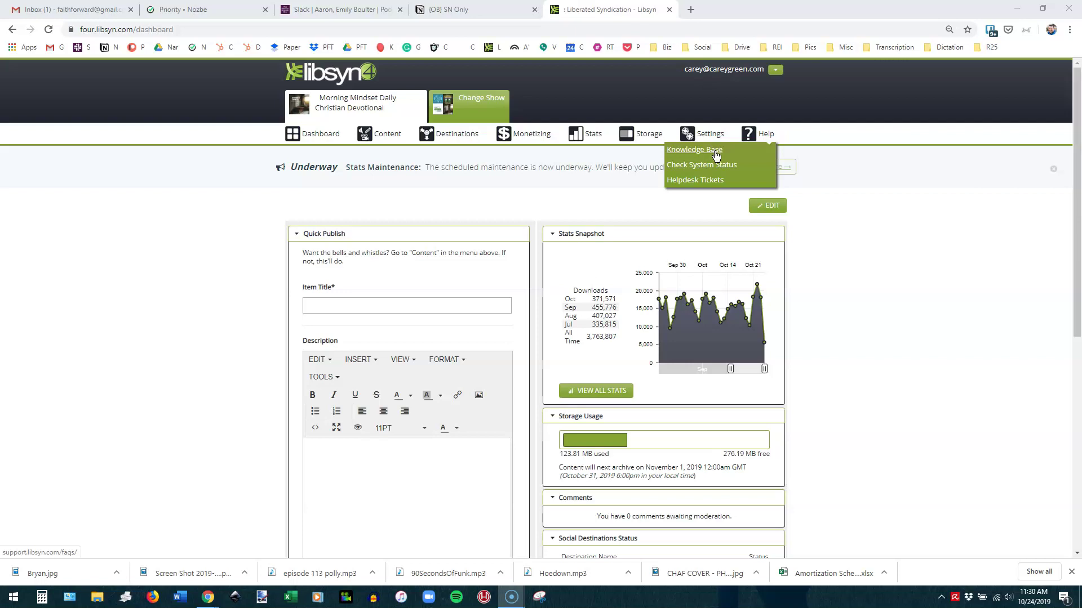
left_click(169, 232)
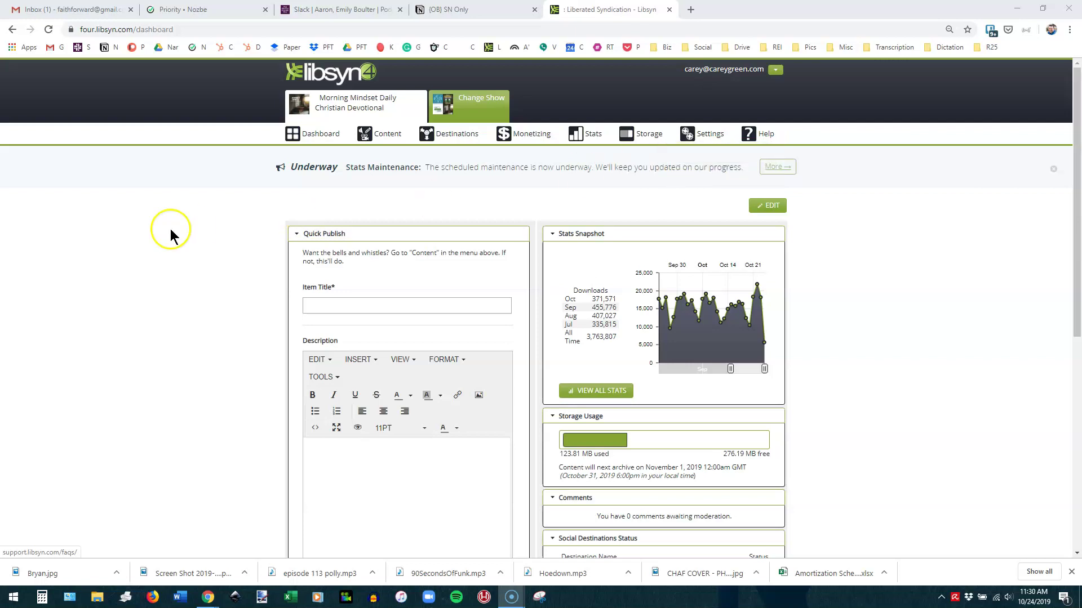
Open Previously Published Content and scroll its episodes, led by the Oct 24, 2019 episode
left_click(419, 163)
left_click(384, 135)
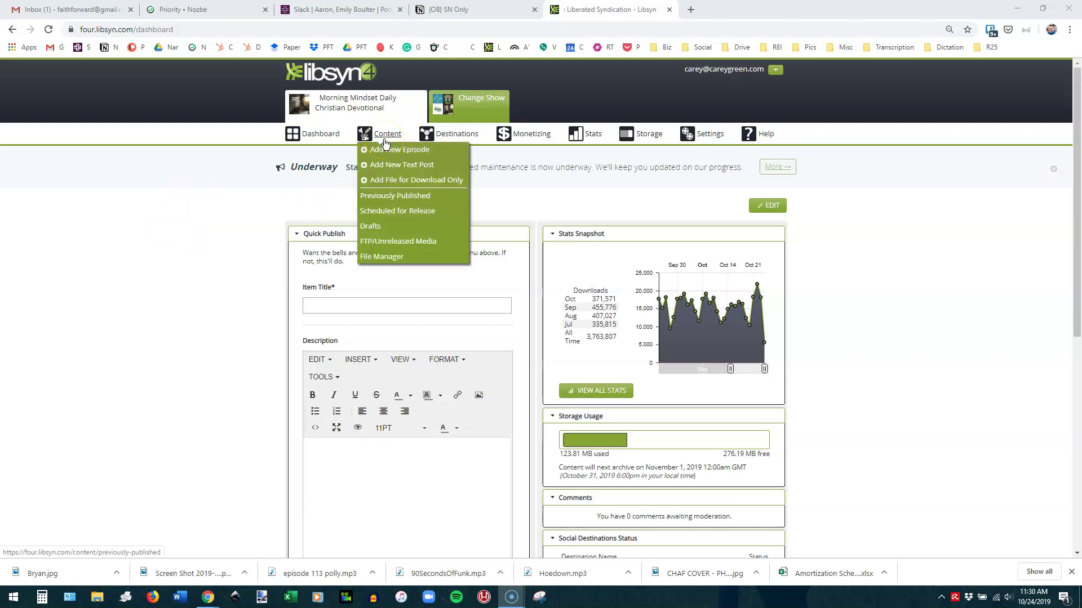
left_click(393, 200)
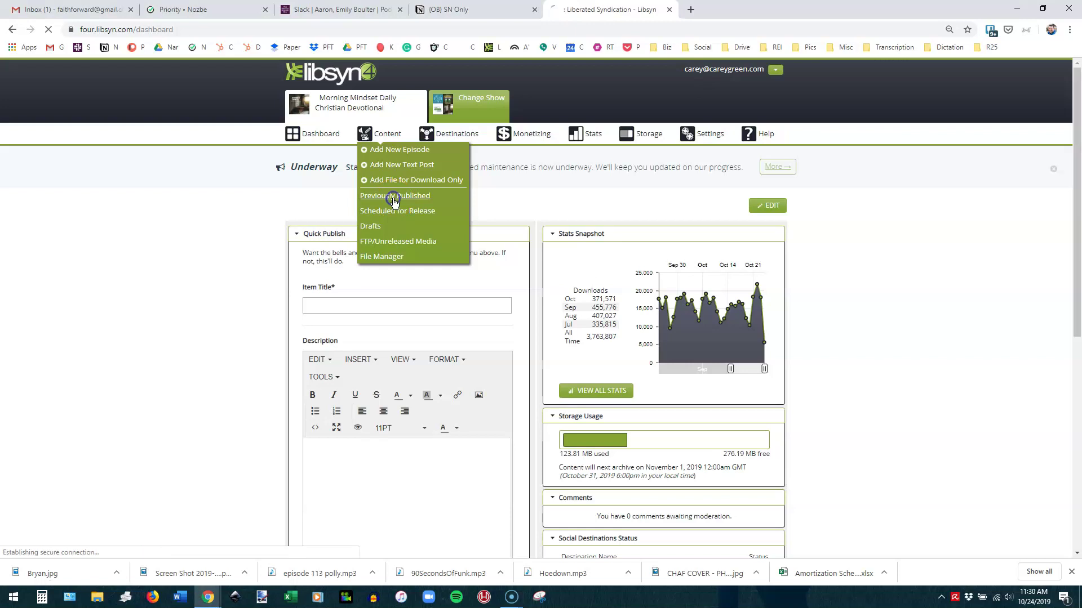
left_click(184, 246)
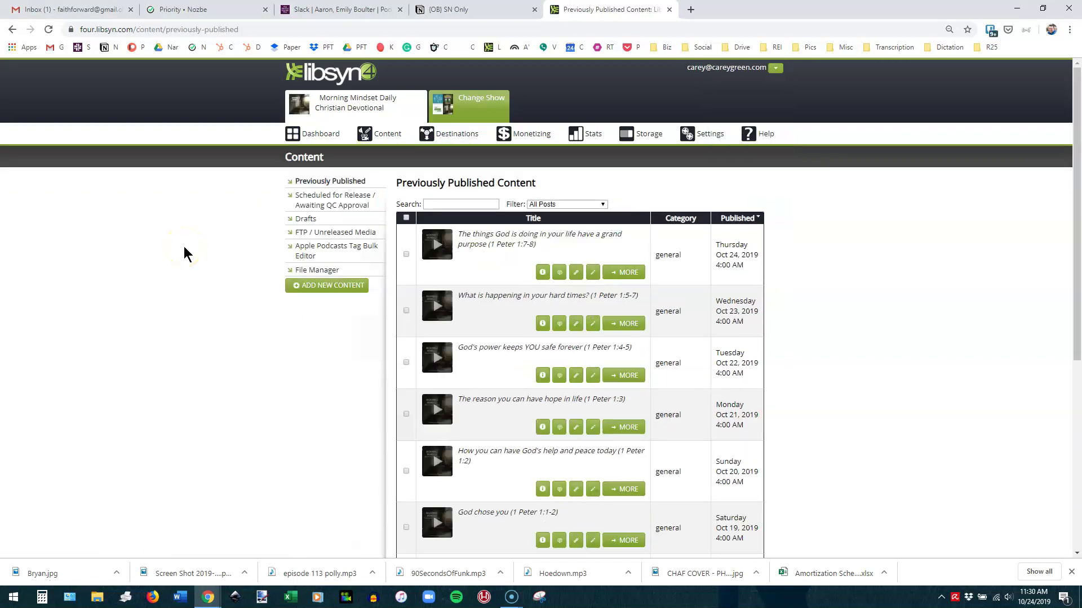
scroll(549, 220, "down", 2)
left_click(467, 289)
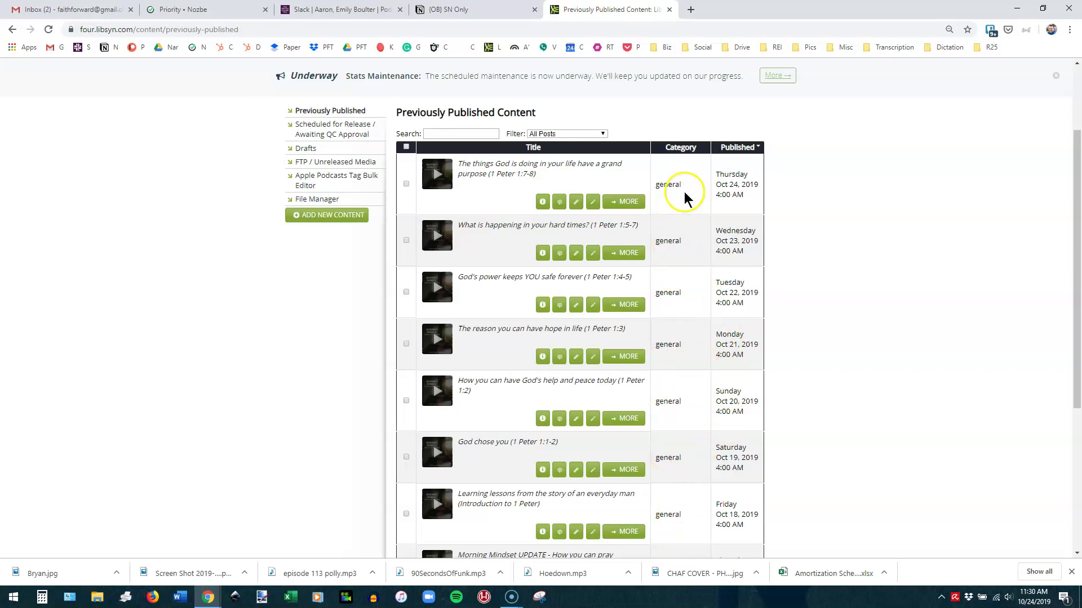
scroll(683, 203, "up", 2)
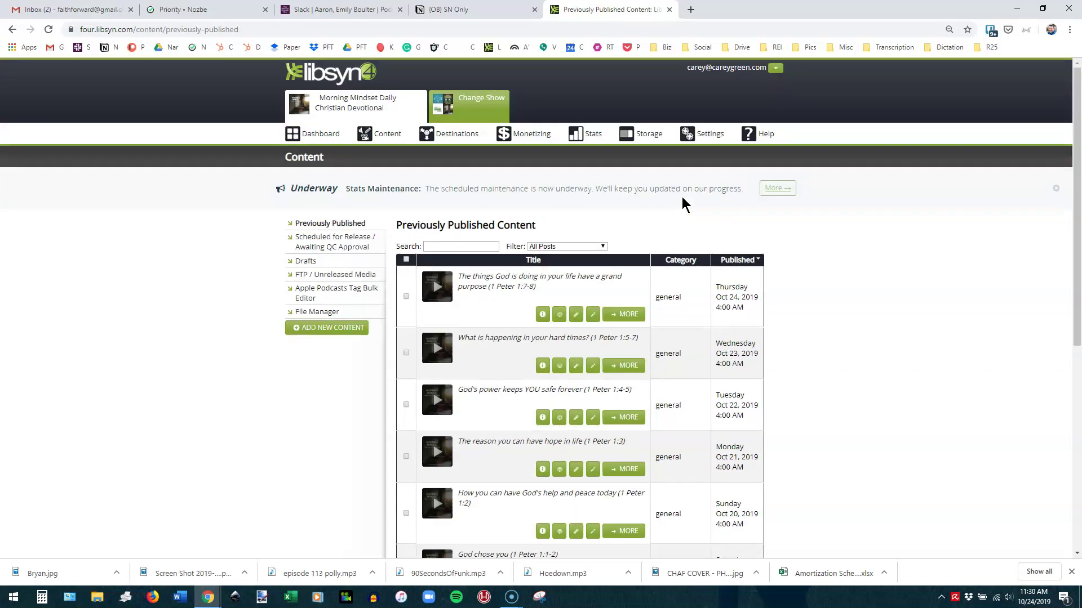
Return to the dashboard and open Scheduled for Release, topped by the Oct 31, 2019 episode
left_click(12, 30)
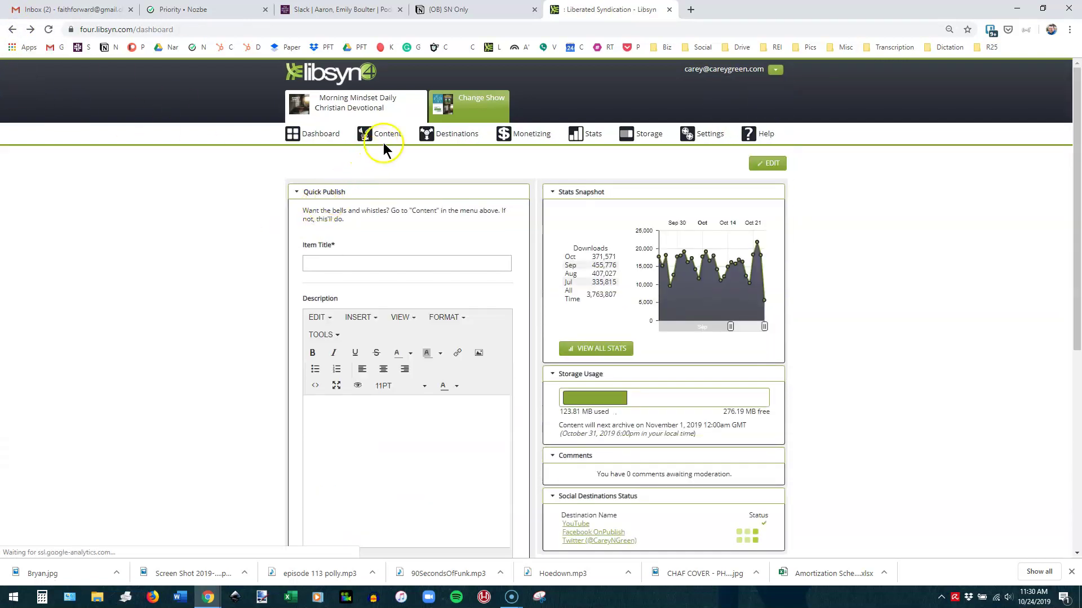
mouse_move(396, 134)
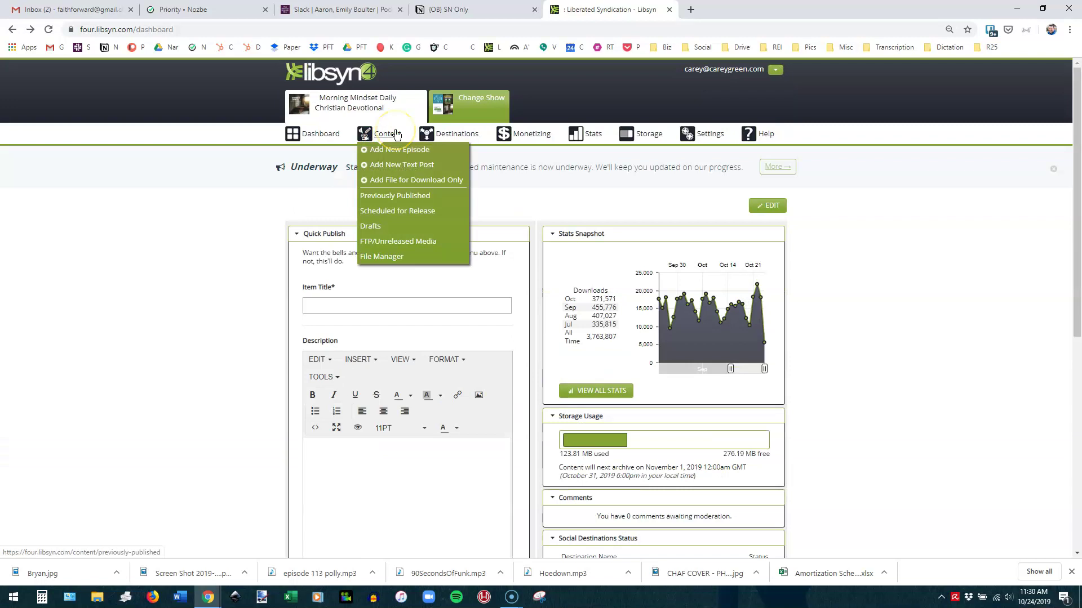
left_click(404, 217)
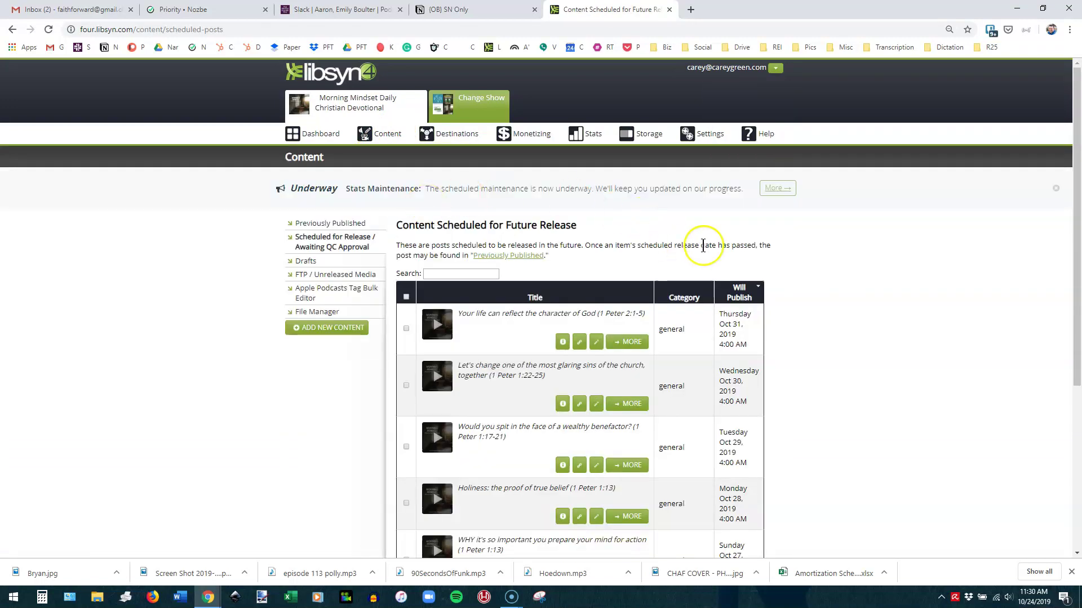
scroll(717, 236, "down", 1)
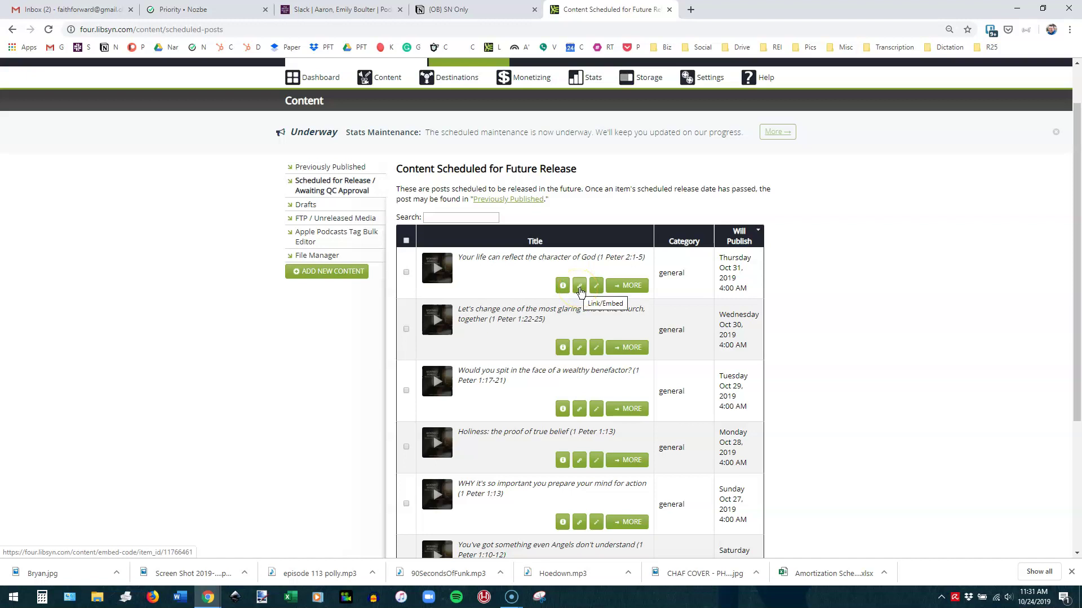
Open the Oct 31 episode's Link/Embed panel and select its Direct Download URL
left_click(580, 291)
left_click(533, 190)
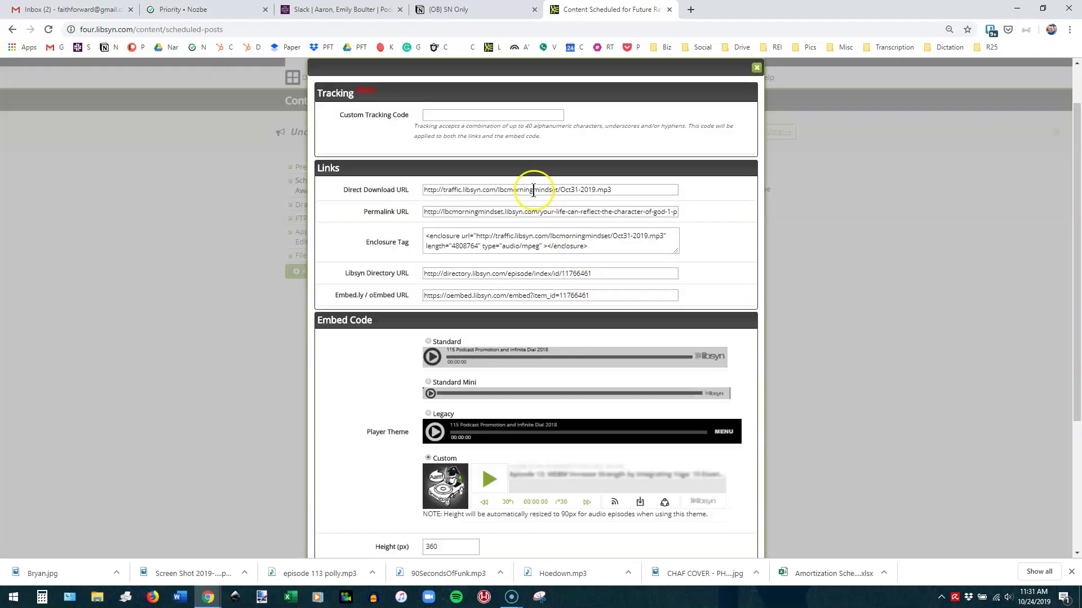
triple_click(533, 191)
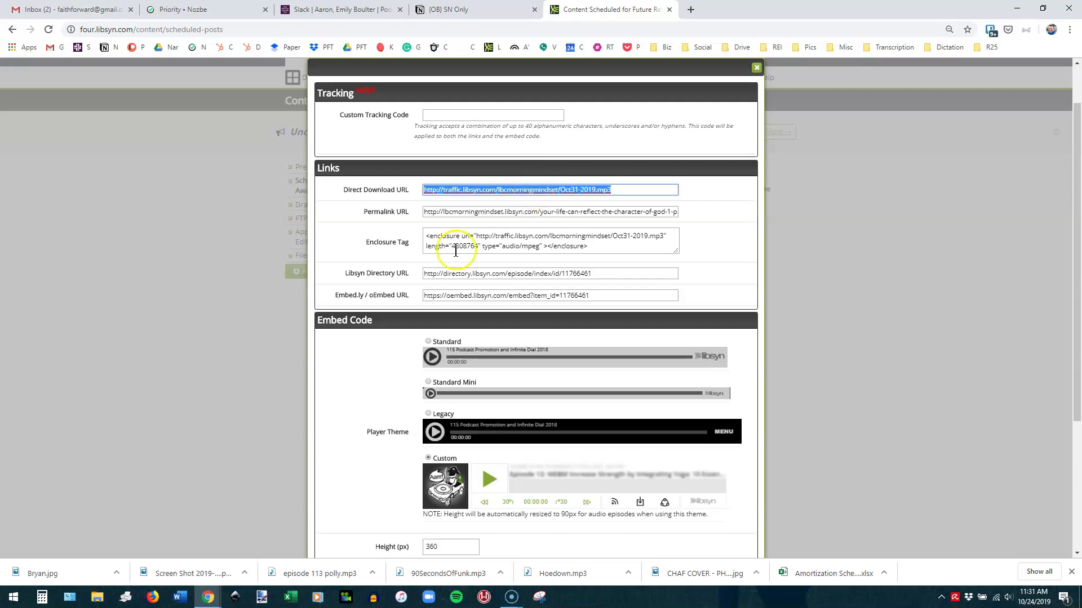
scroll(386, 310, "down", 3)
scroll(388, 313, "down", 1)
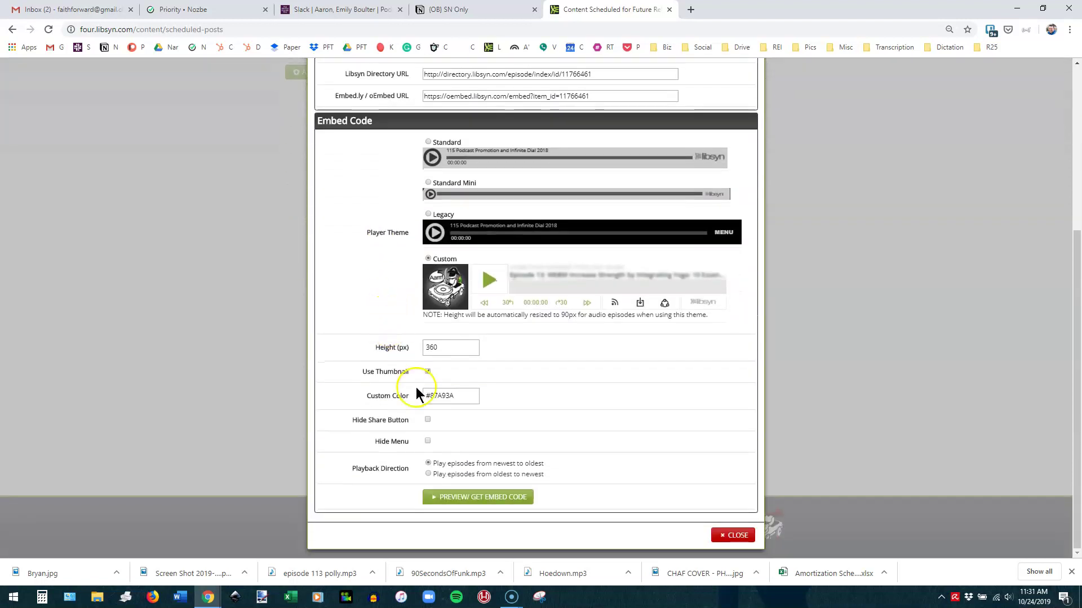
Preview the player, select the iframe embed code, and close the preview
left_click(451, 498)
left_click(463, 417)
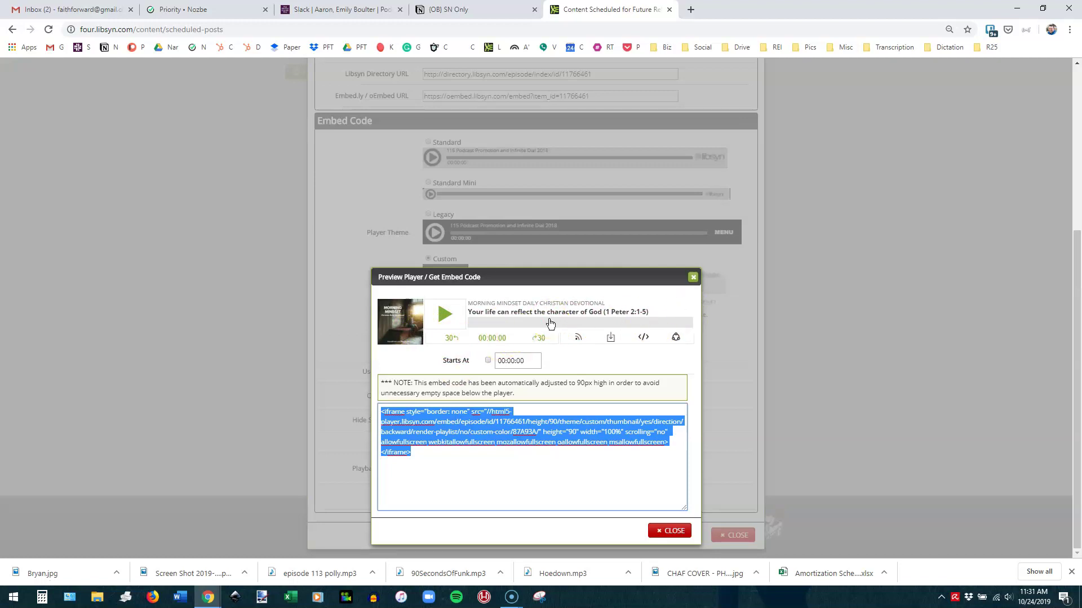
left_click(660, 538)
left_click(657, 538)
left_click(664, 538)
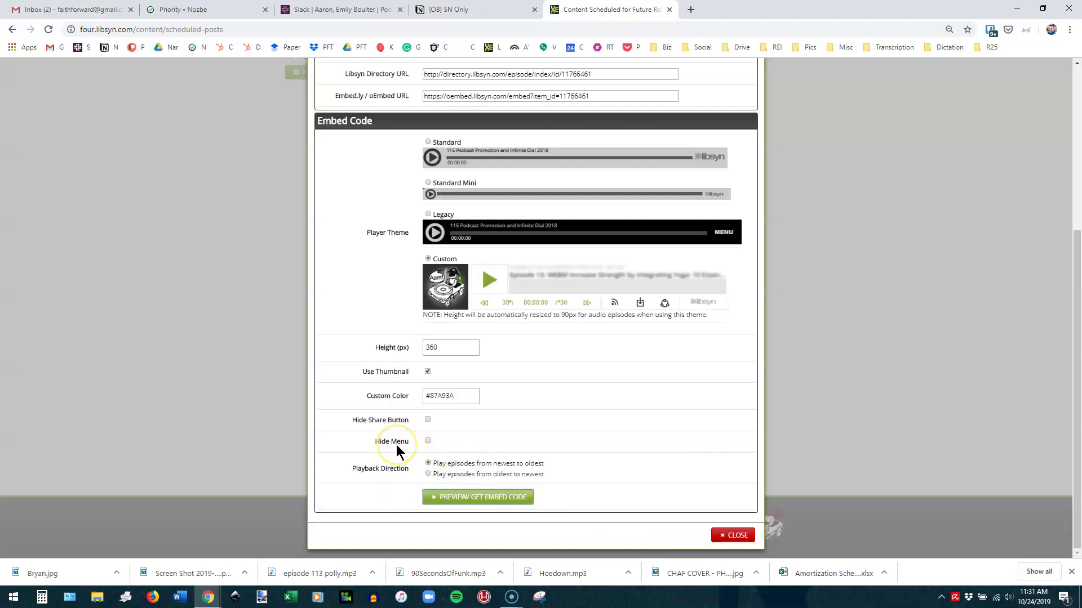
scroll(397, 445, "up", 5)
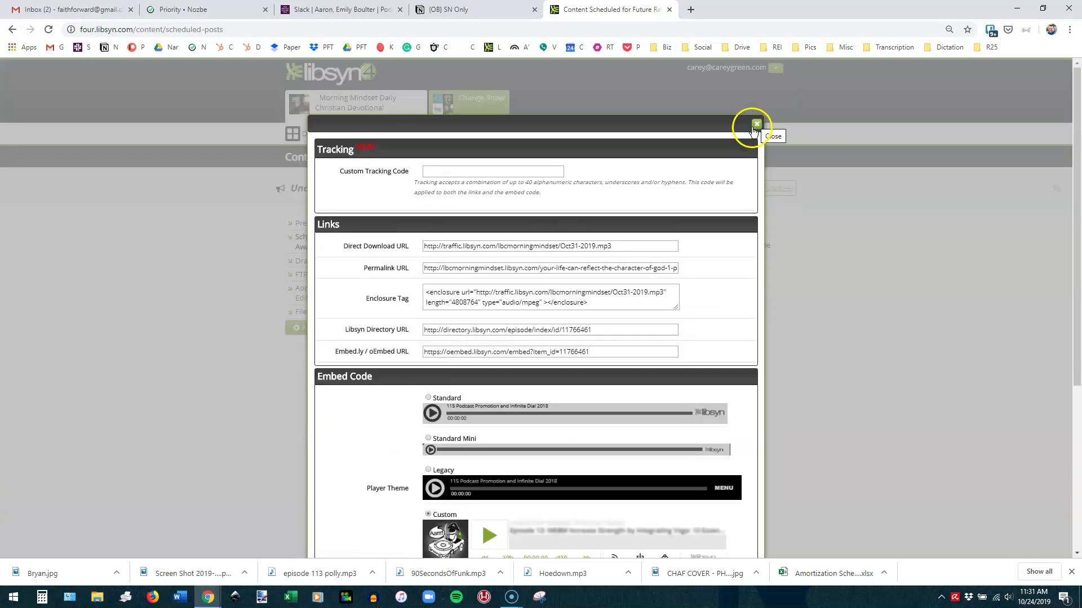
Close Link/Embed and review the 1 Peter 2:1-5 episode's details and per-destination publishing status
left_click(755, 125)
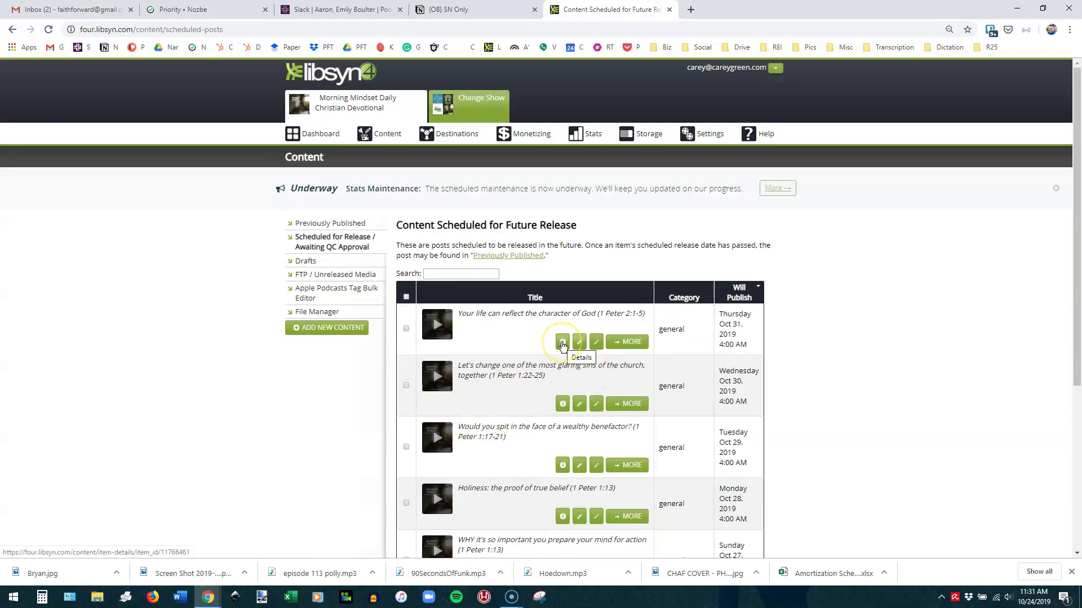
left_click(562, 343)
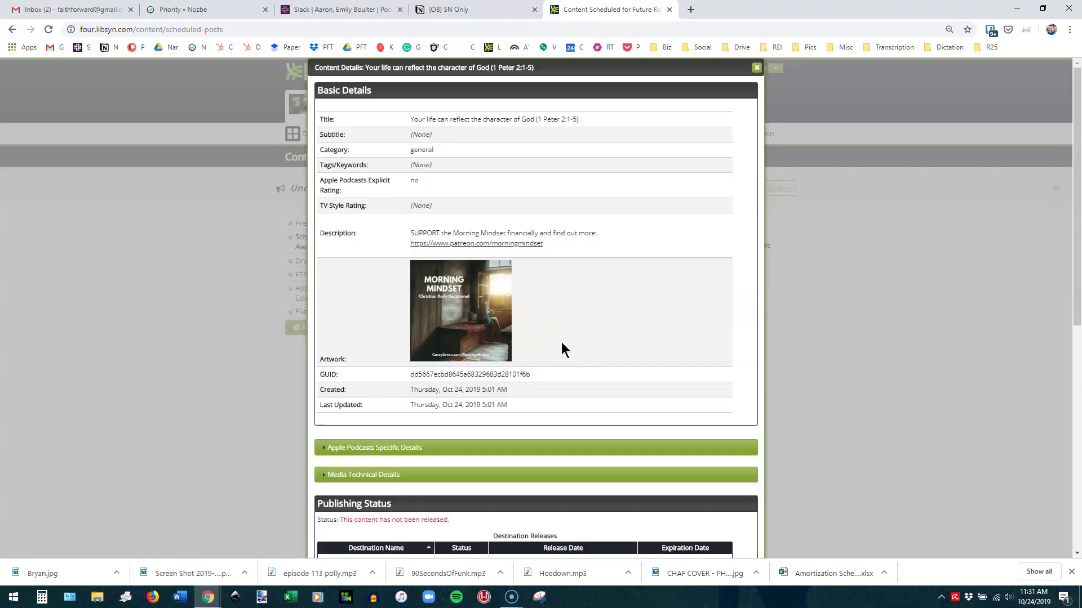
scroll(542, 416, "down", 4)
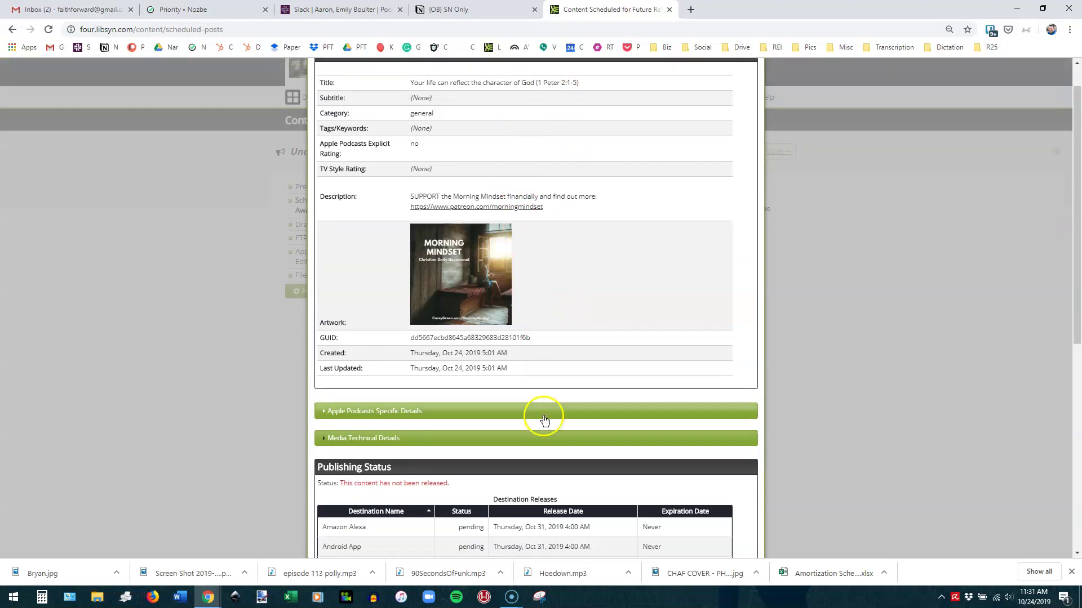
scroll(542, 416, "down", 3)
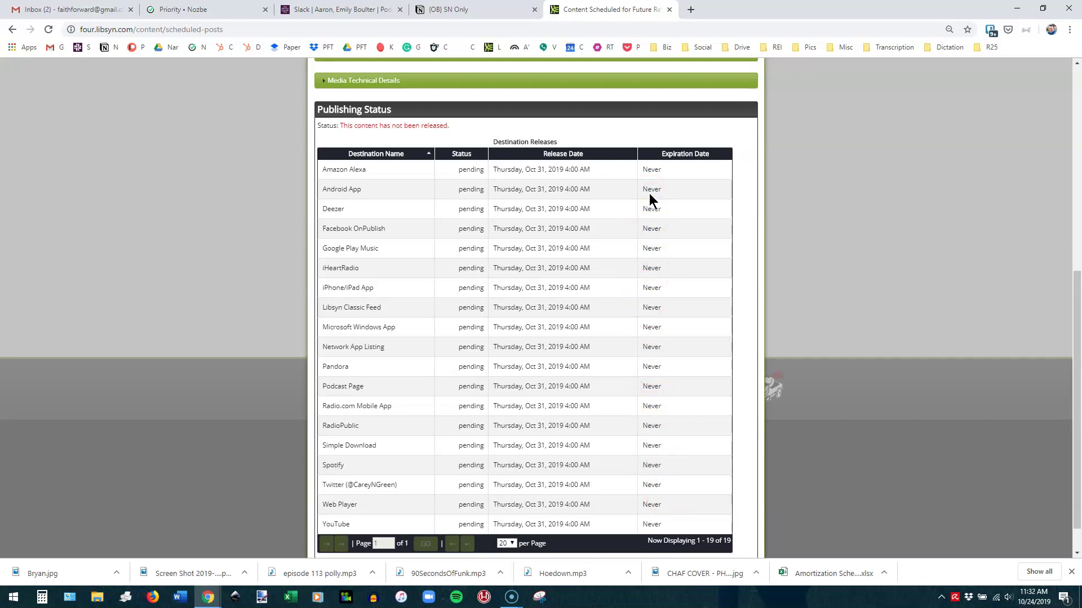
scroll(649, 193, "up", 2)
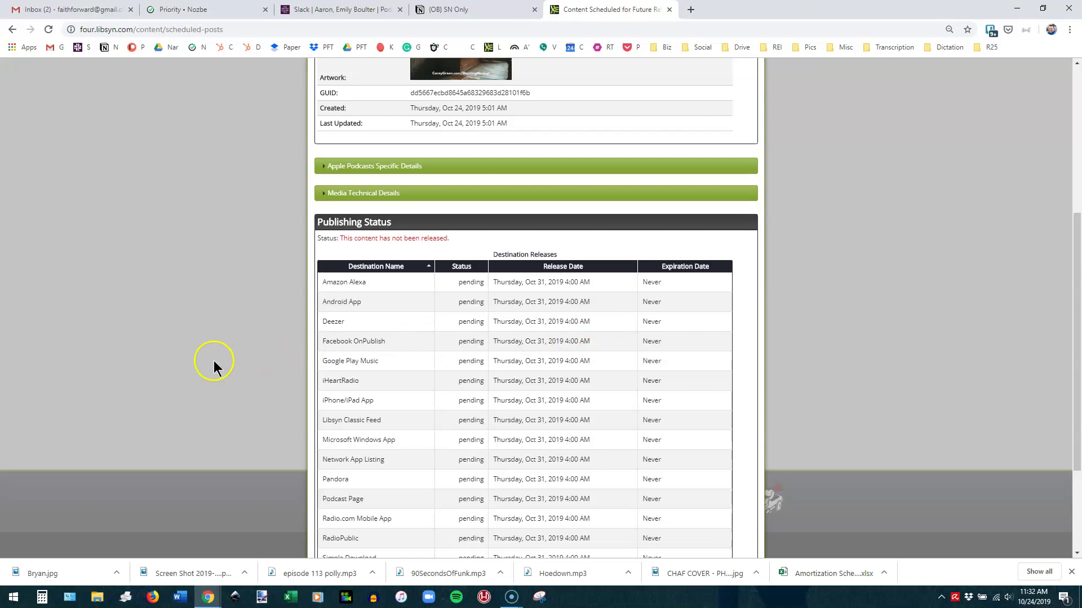
scroll(248, 360, "up", 5)
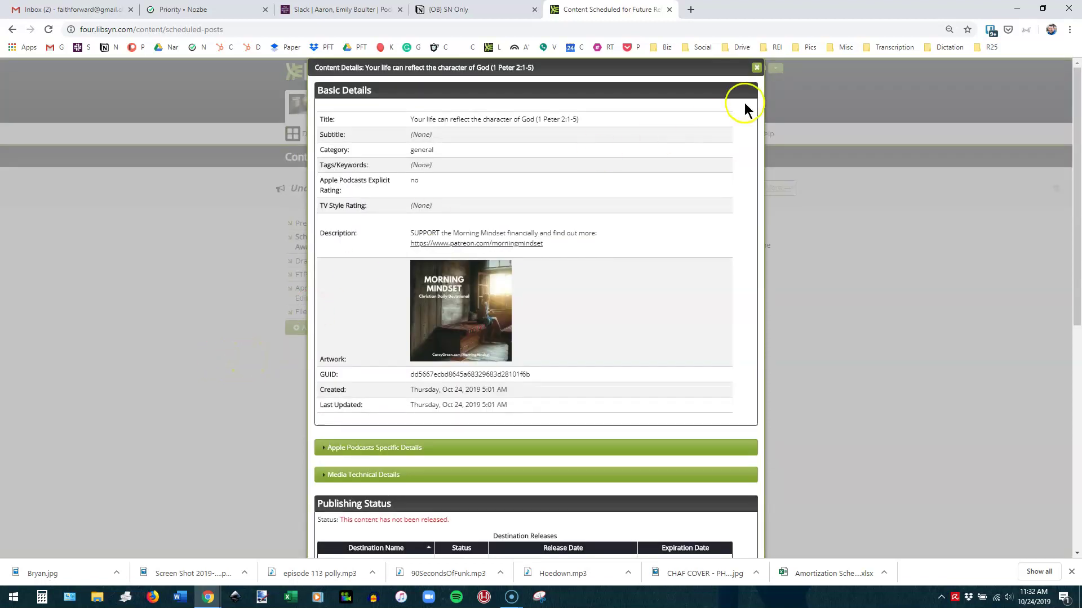
Close the episode details and open Destinations' Edit or View Existing page
left_click(757, 66)
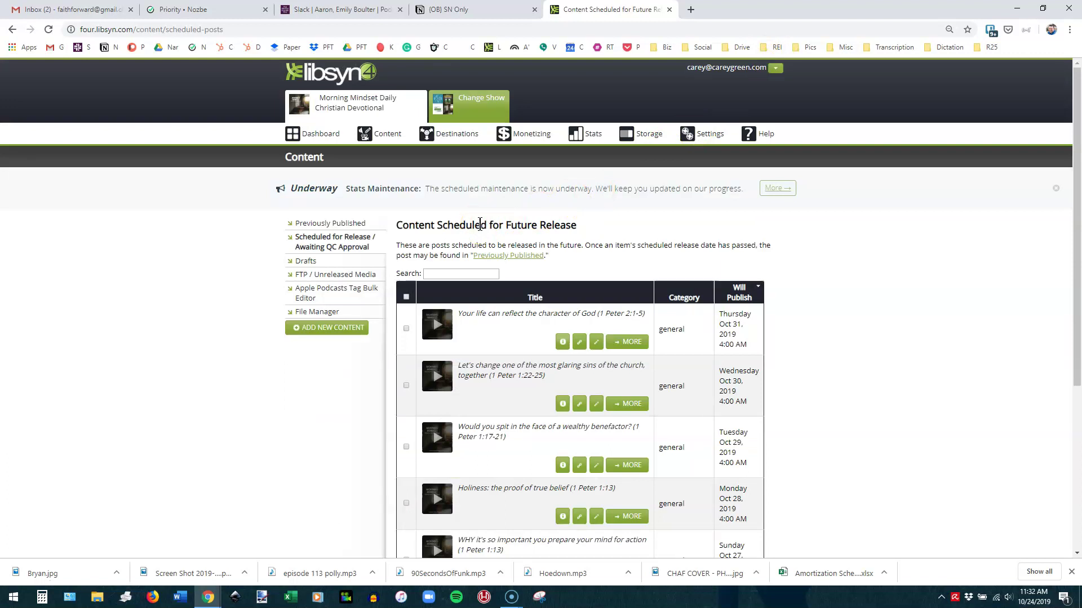
mouse_move(459, 143)
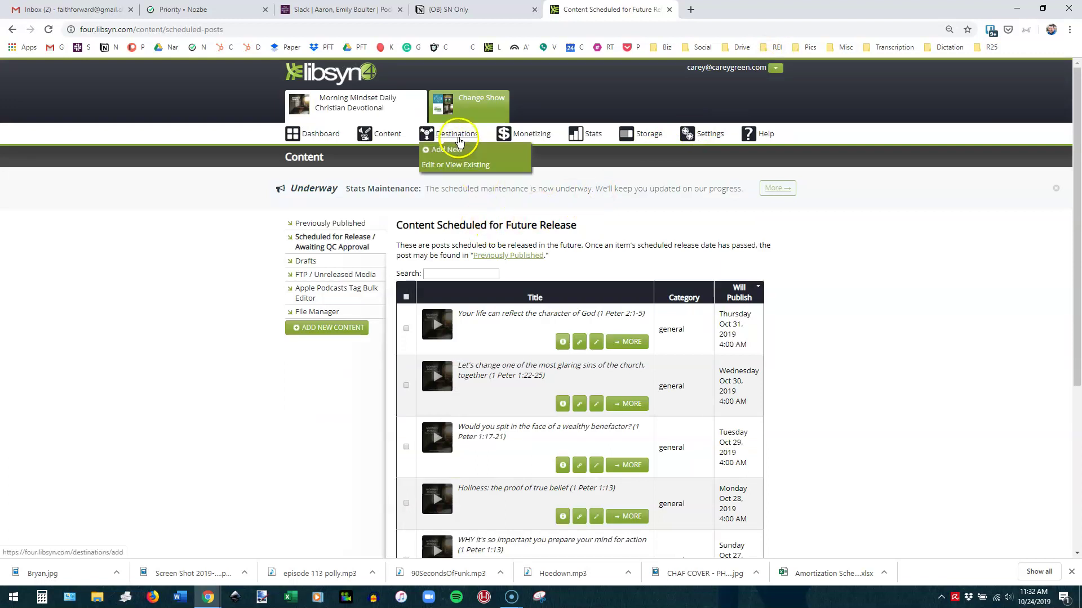
left_click(459, 166)
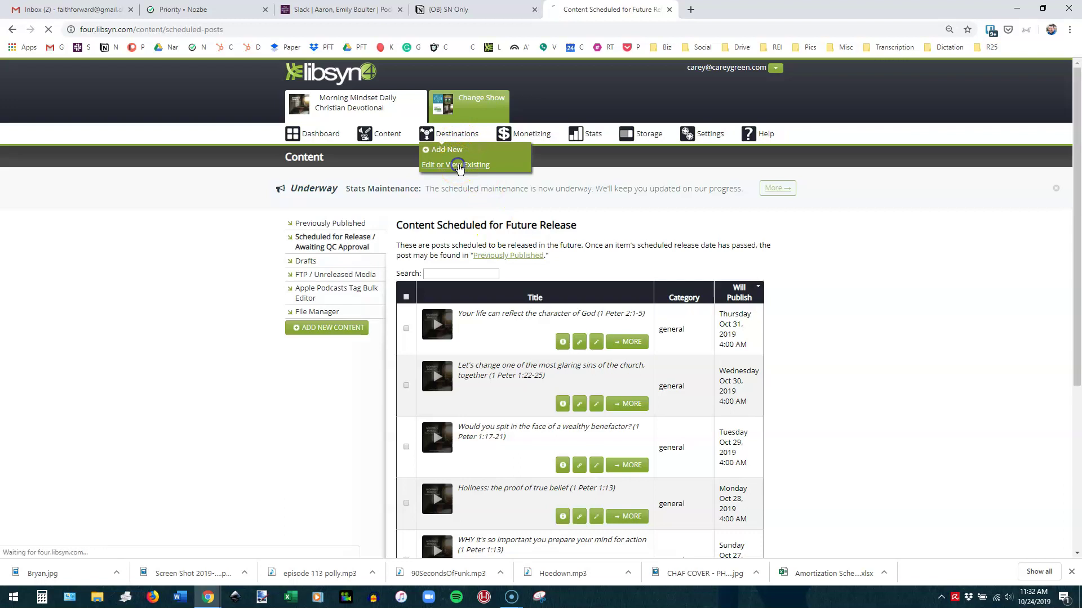
scroll(809, 225, "down", 7)
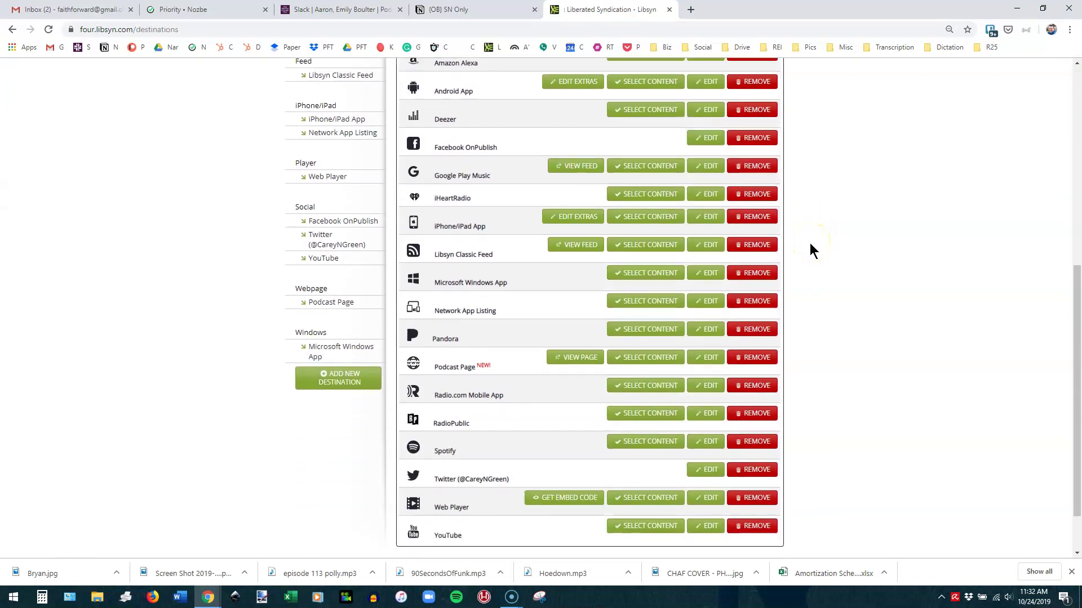
scroll(811, 251, "up", 1)
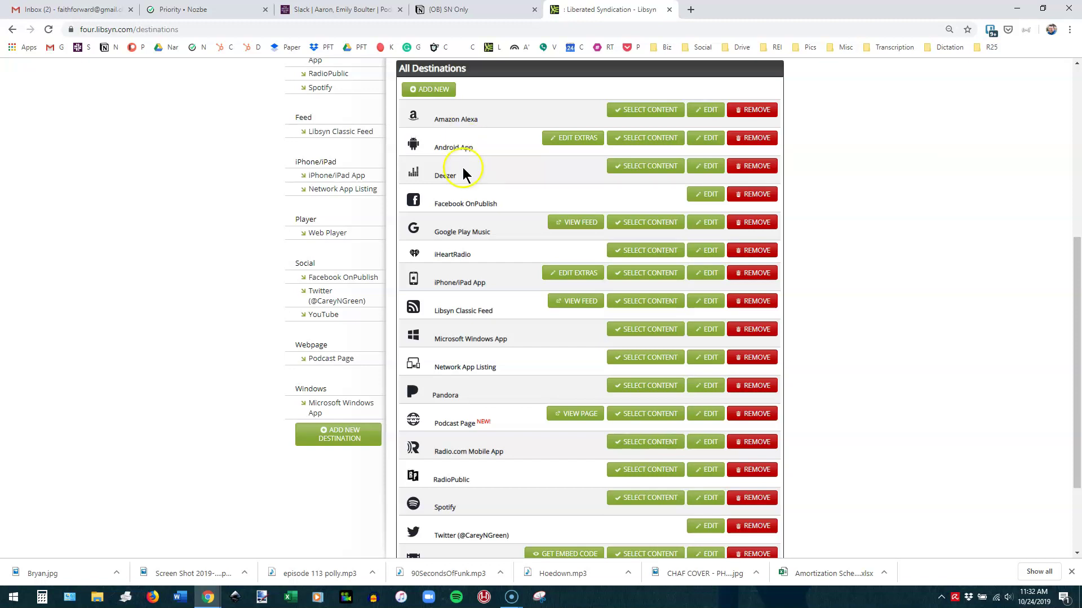
Select several outlets on the All Destinations page and scroll the list
left_click(456, 145)
left_click(445, 176)
left_click(455, 198)
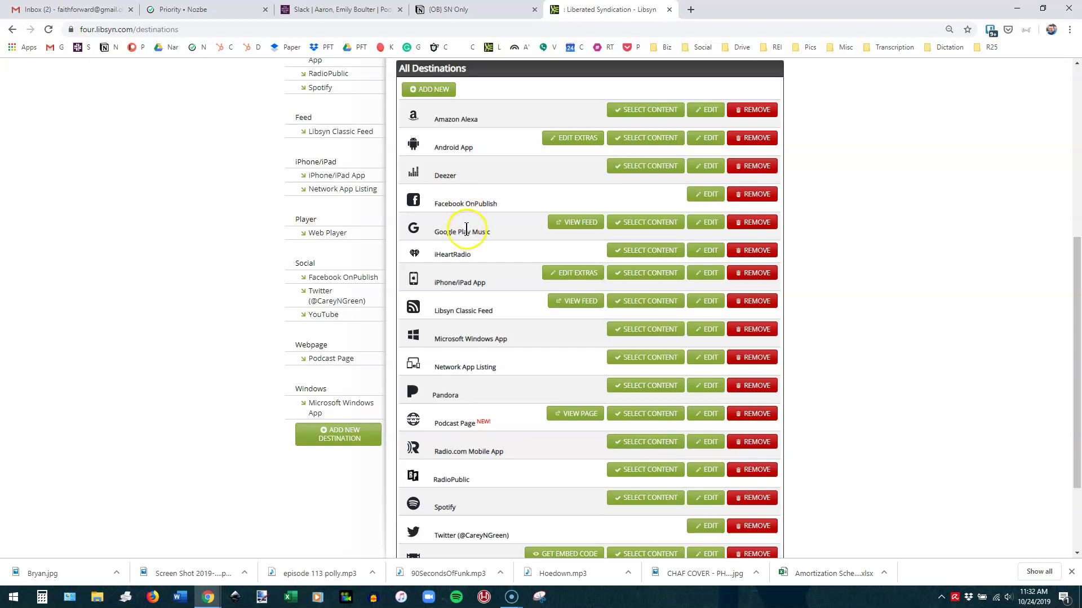
left_click(465, 278)
left_click(472, 313)
left_click(477, 337)
left_click(468, 369)
scroll(468, 370, "down", 1)
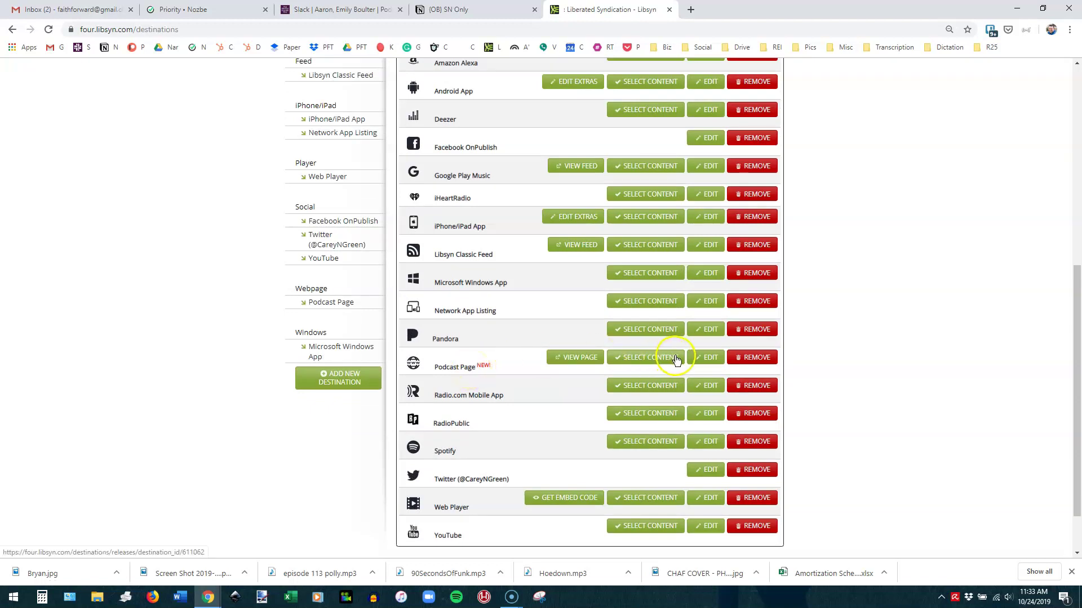
right_click(571, 363)
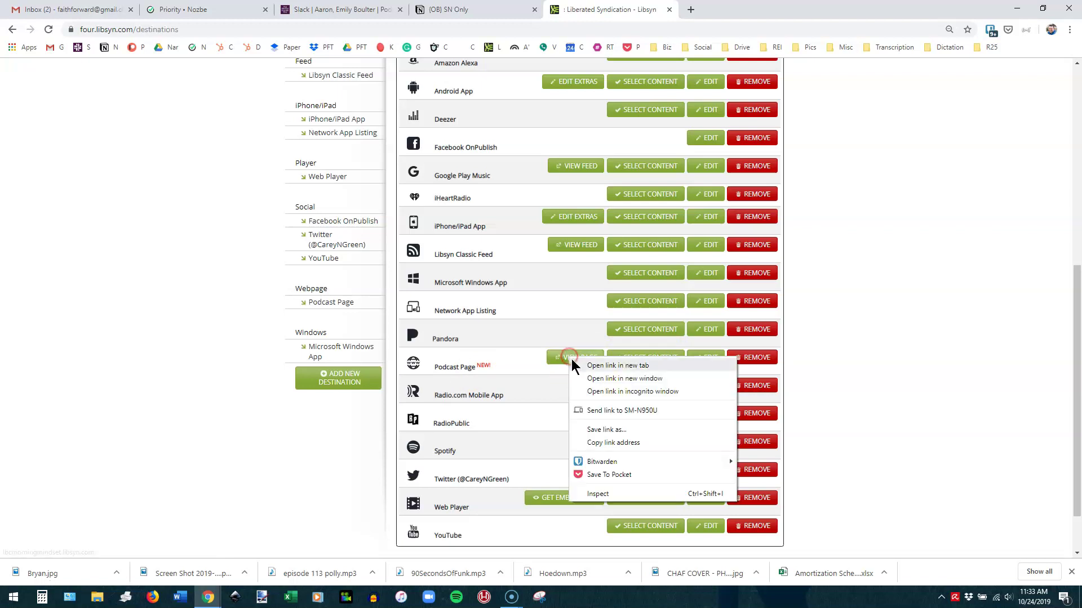
left_click(591, 365)
left_click(714, 9)
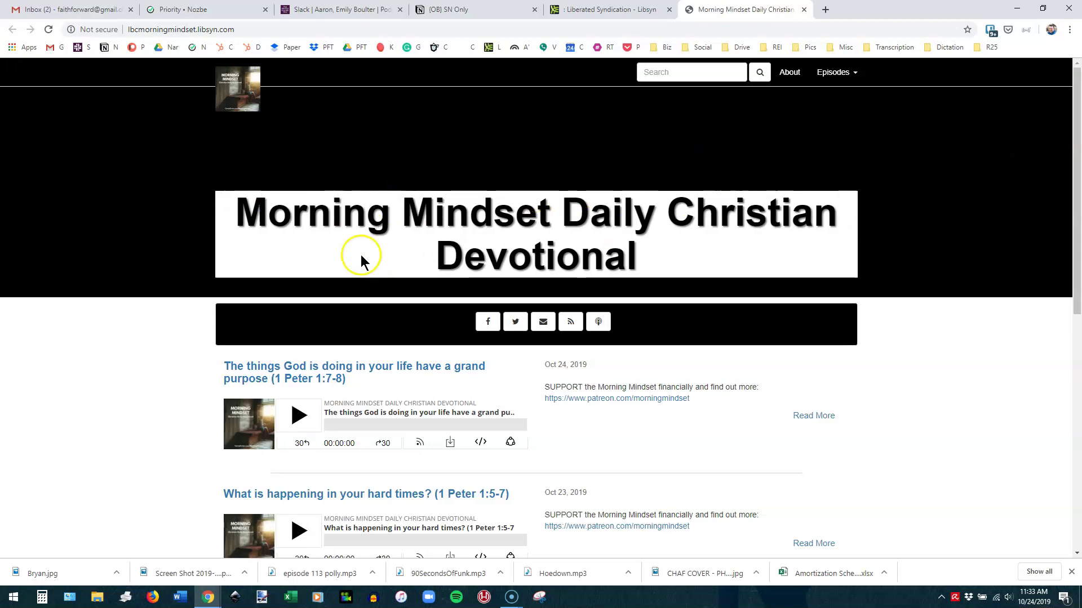
left_click(807, 10)
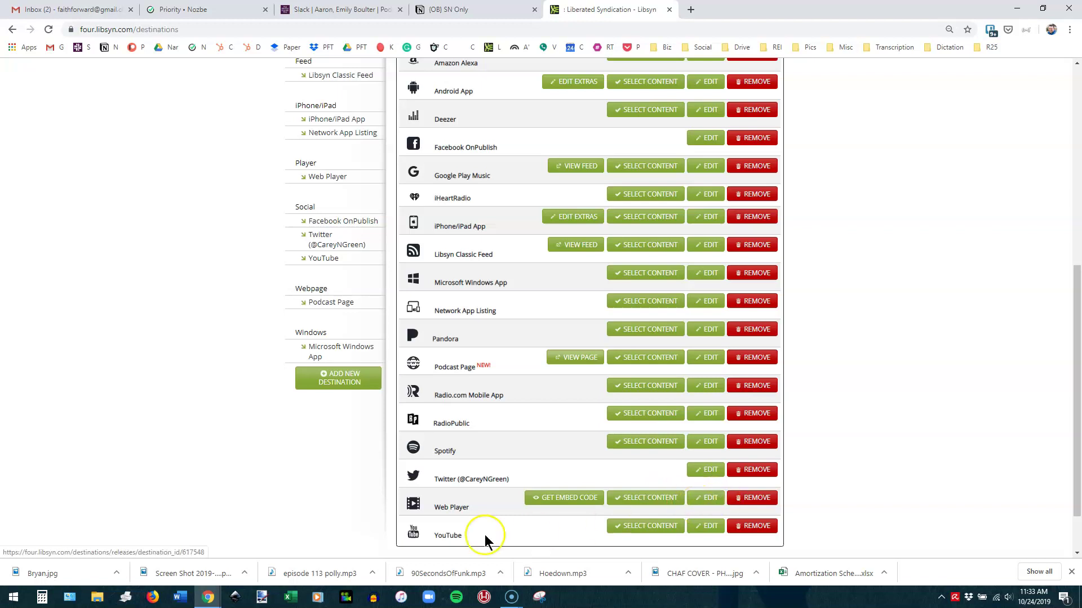
scroll(474, 512, "down", 1)
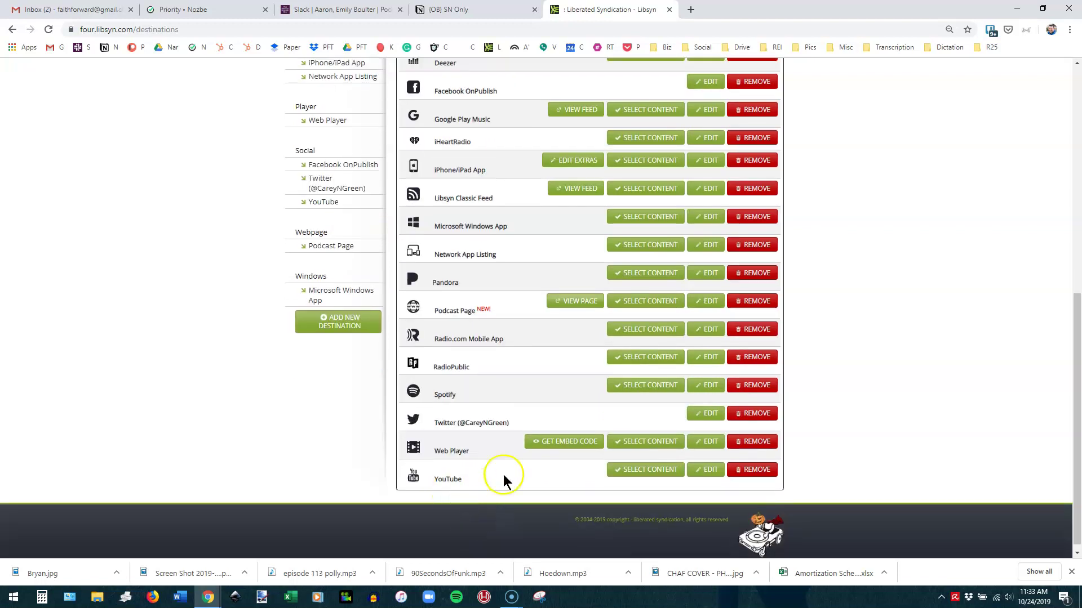
scroll(481, 480, "up", 6)
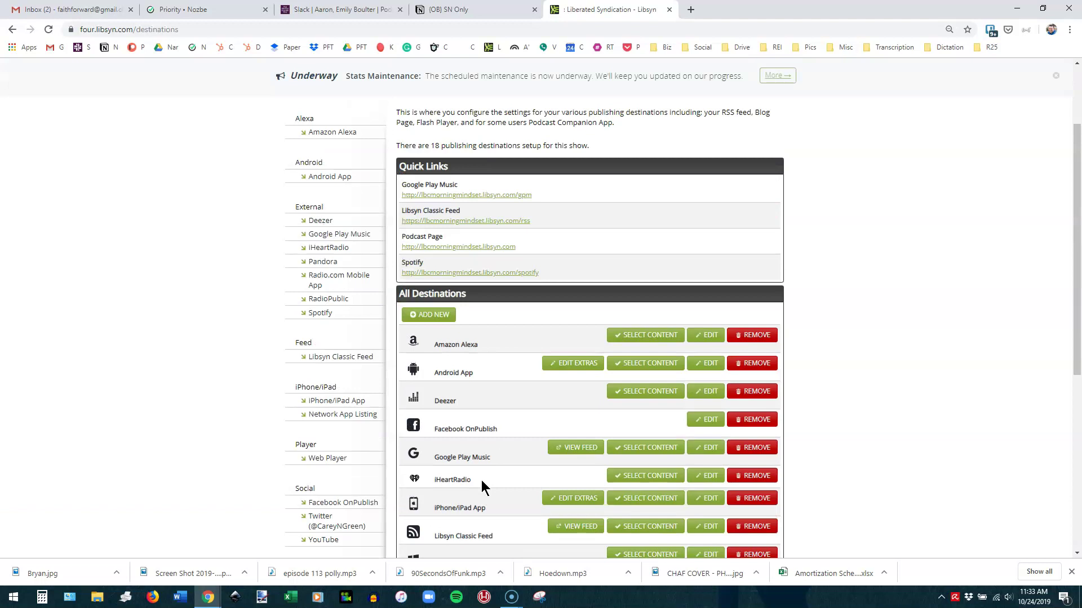
scroll(481, 480, "up", 2)
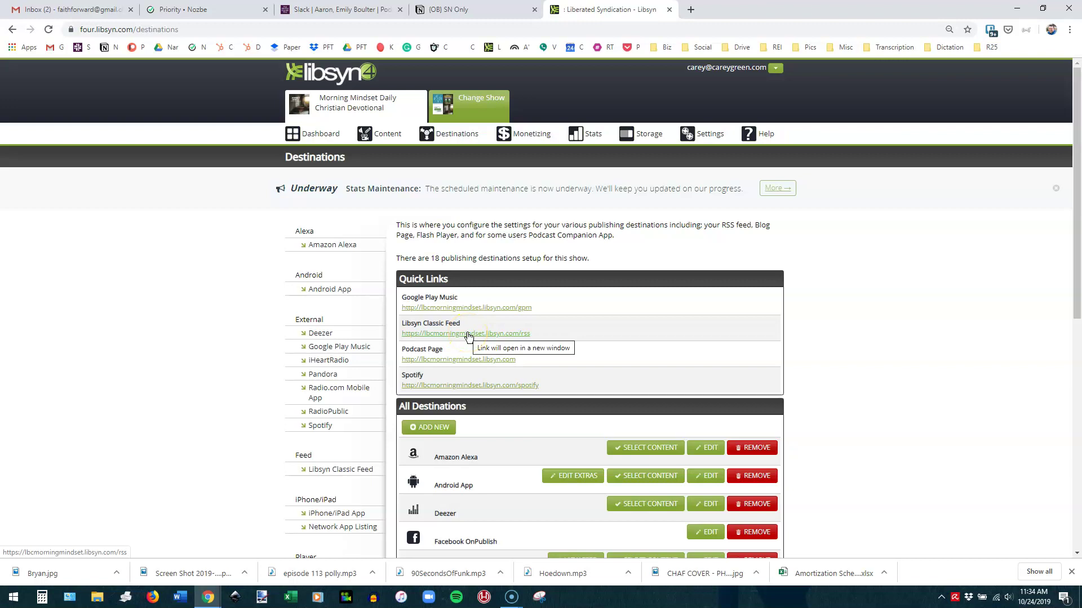
Open Stats and toggle the statistics page to Dark Theme and back to Light
mouse_move(585, 138)
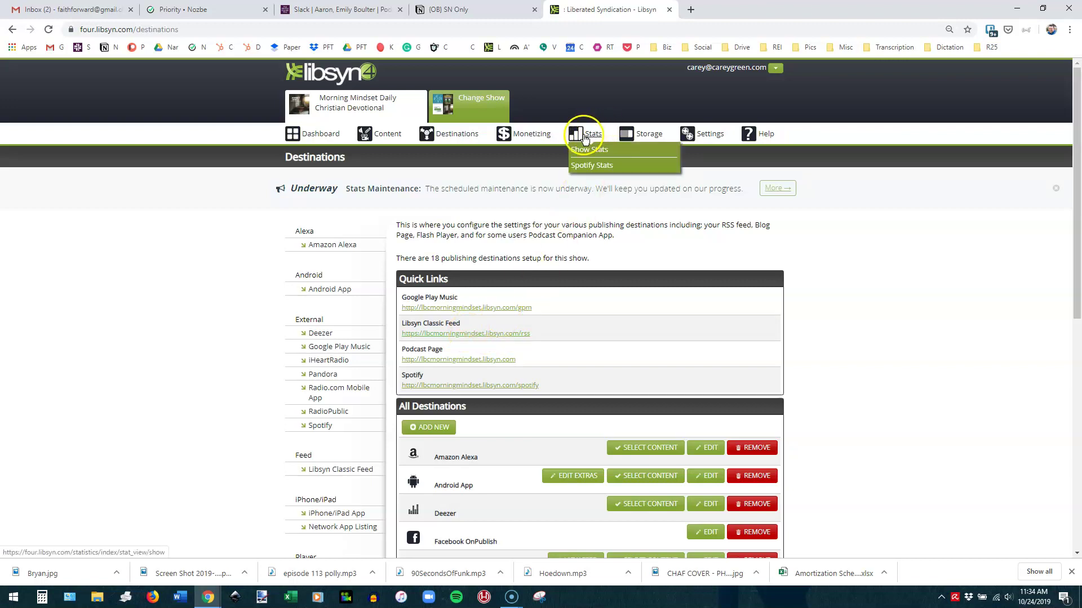
left_click(586, 139)
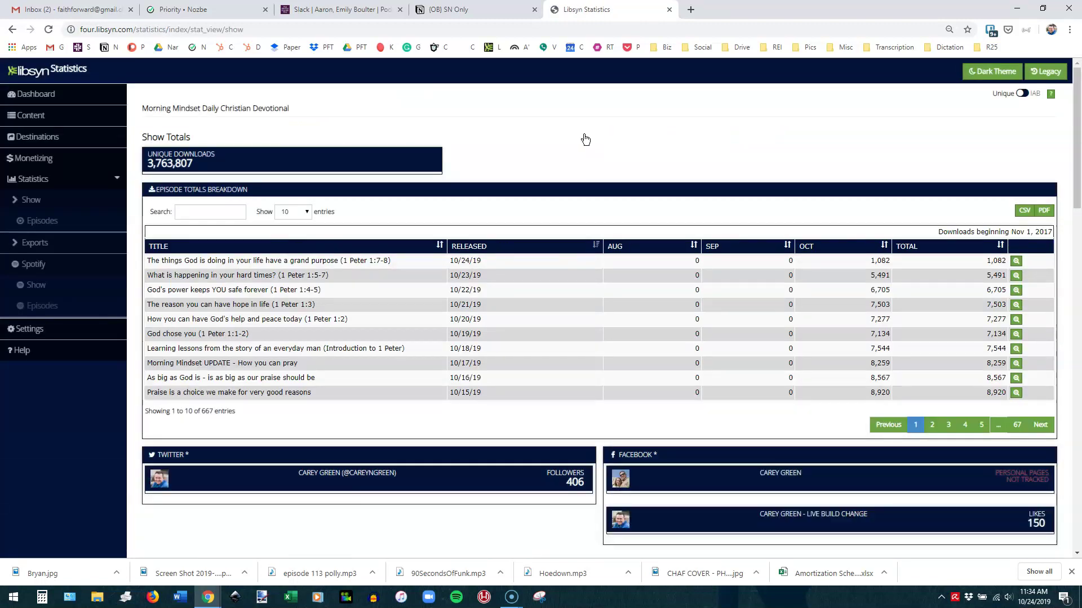
left_click(978, 79)
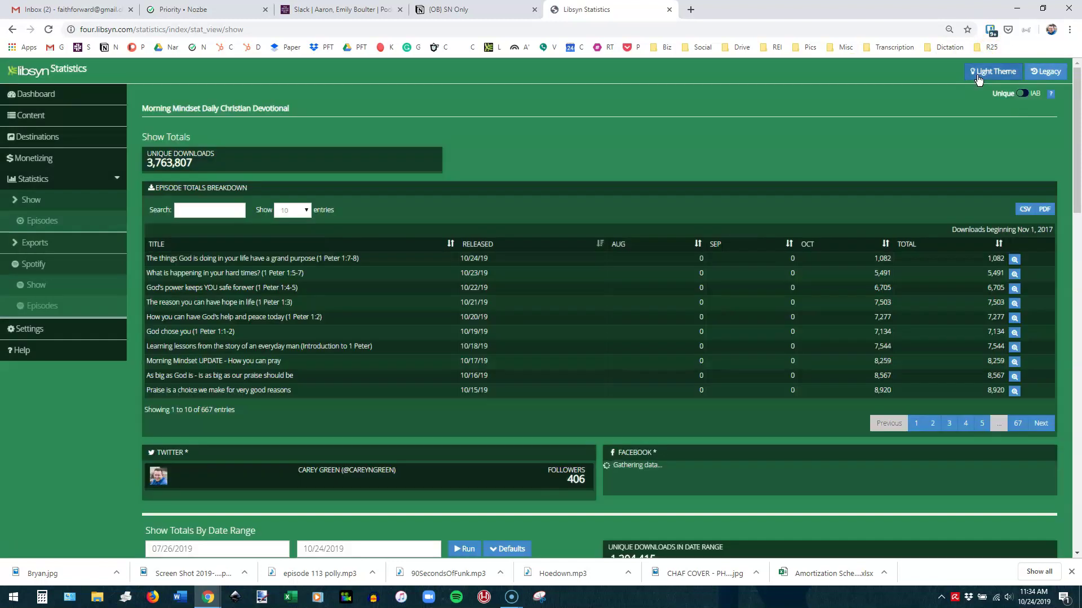
left_click(979, 79)
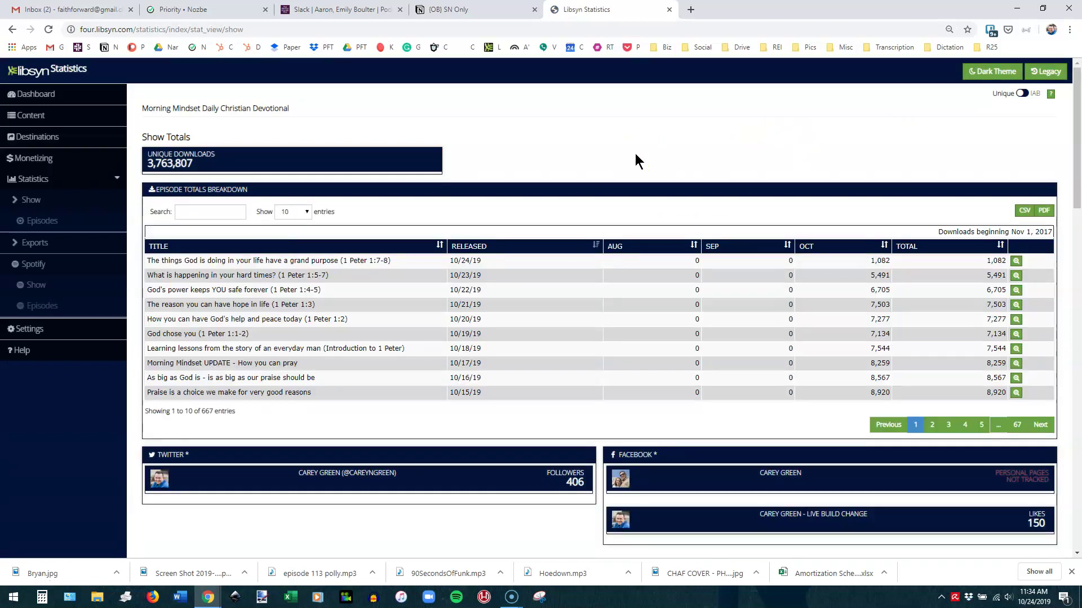
Click through controls on the statistics page and scroll down to the episode breakdown
left_click(156, 215)
left_click(149, 167)
left_click(164, 167)
scroll(478, 130, "down", 1)
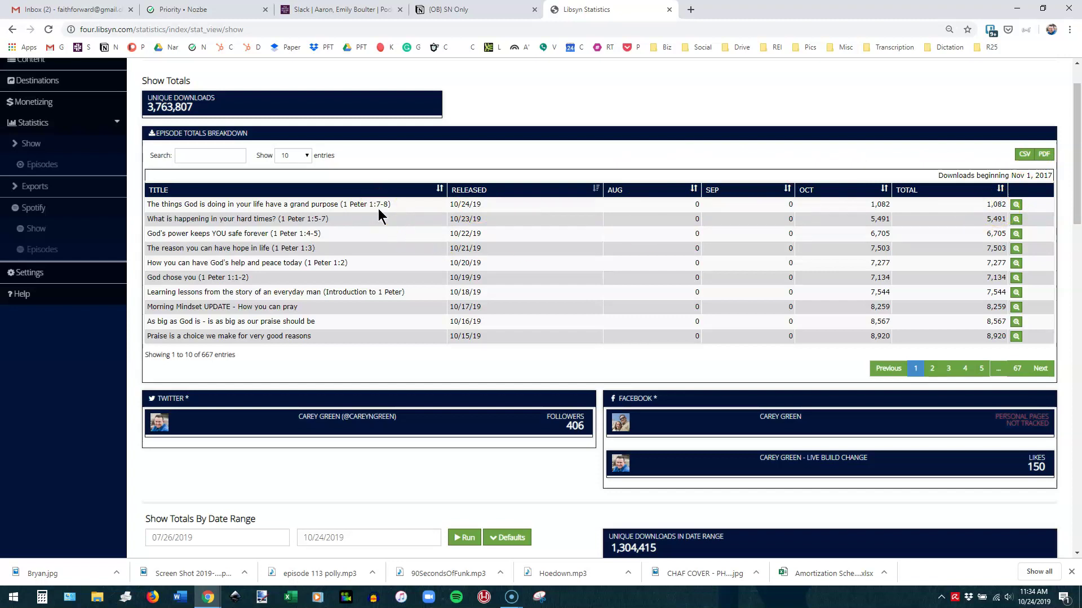
Show page 4 of the Episode Totals Breakdown, episodes 31–40
left_click(965, 369)
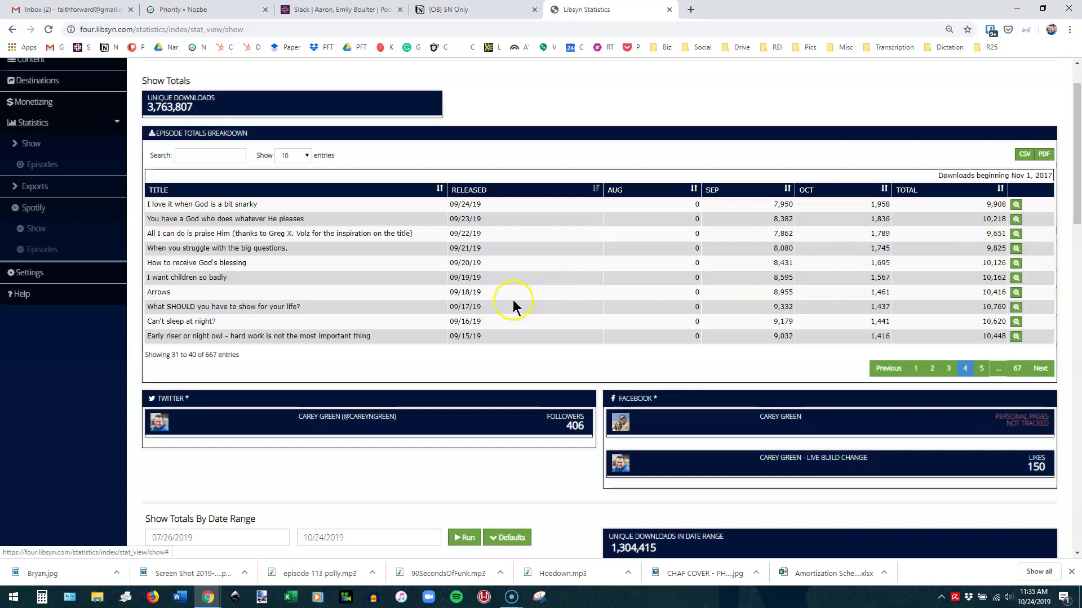
scroll(514, 305, "down", 4)
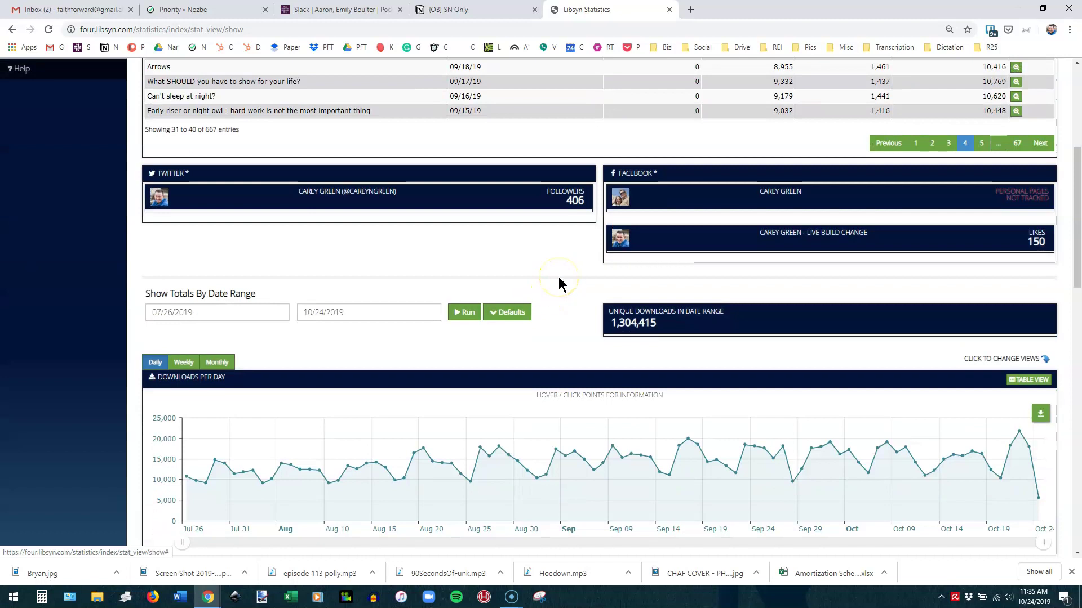
scroll(559, 276, "down", 1)
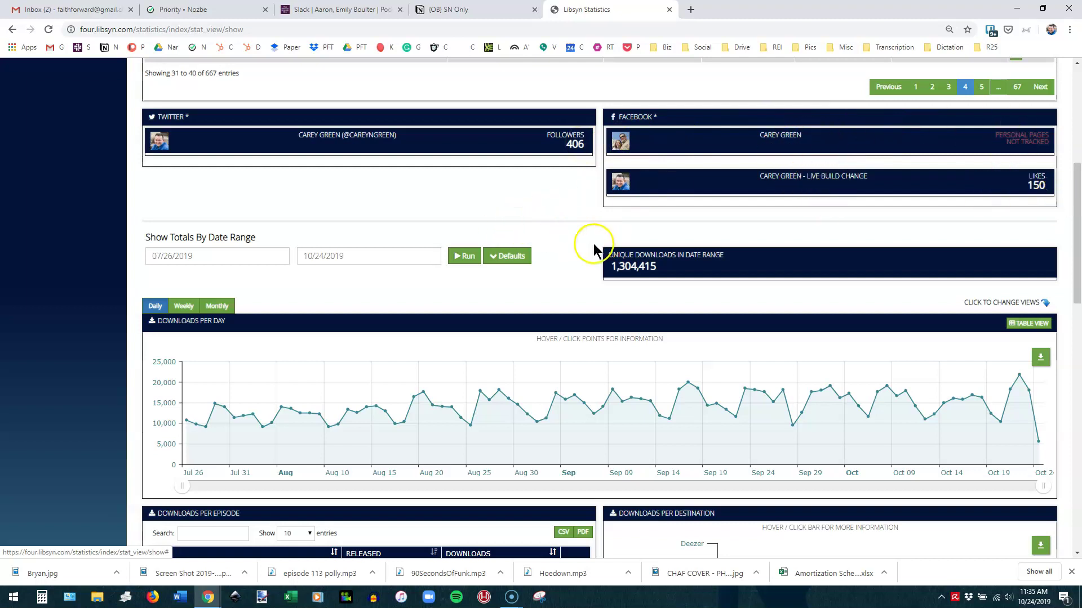
scroll(567, 242, "down", 3)
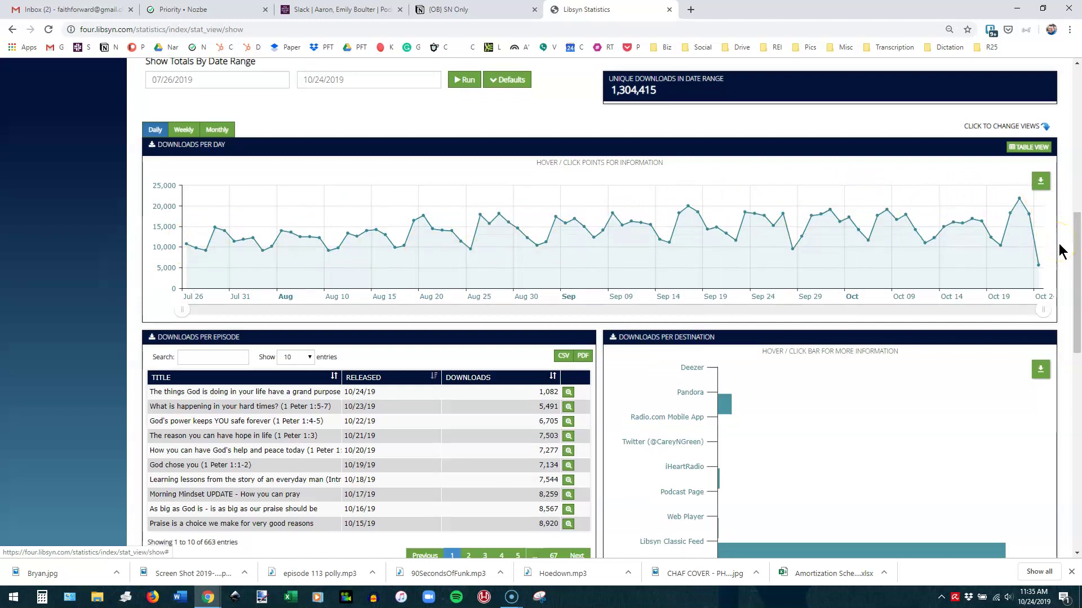
scroll(1059, 249, "down", 2)
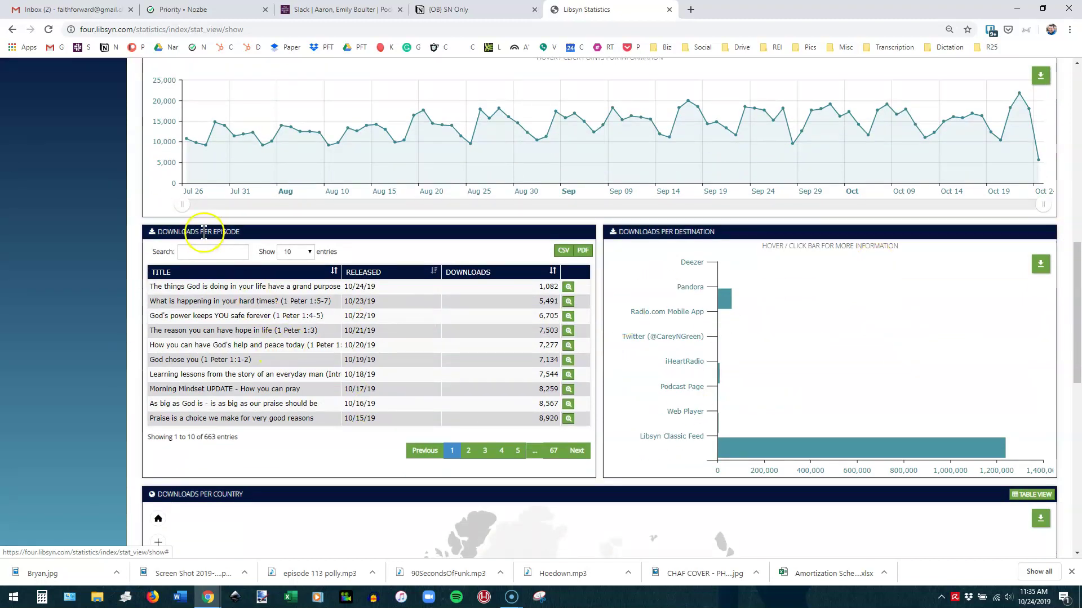
scroll(204, 233, "up", 9)
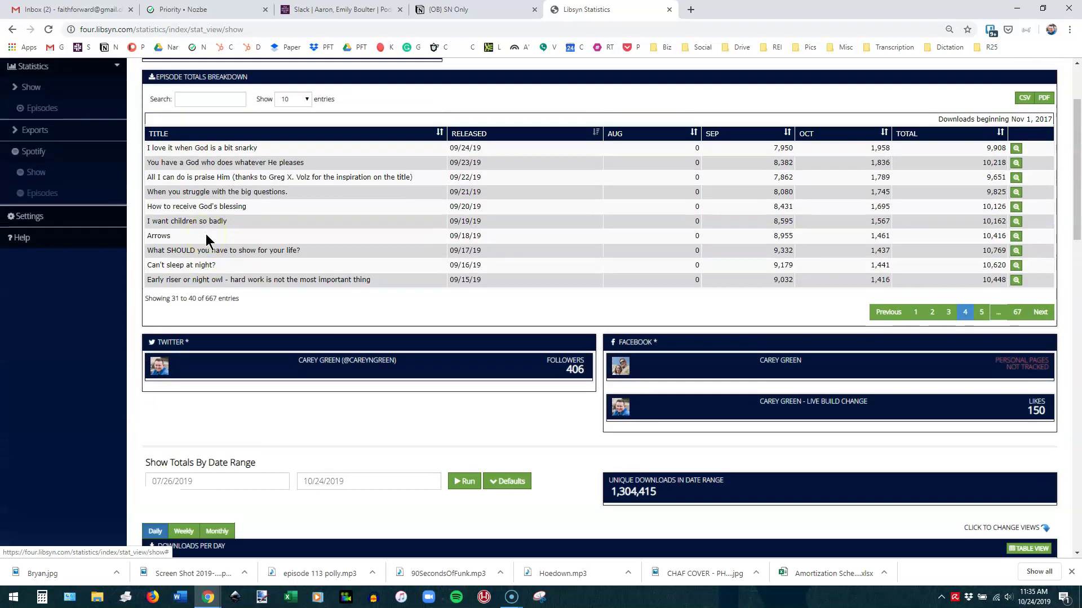
scroll(207, 237, "up", 1)
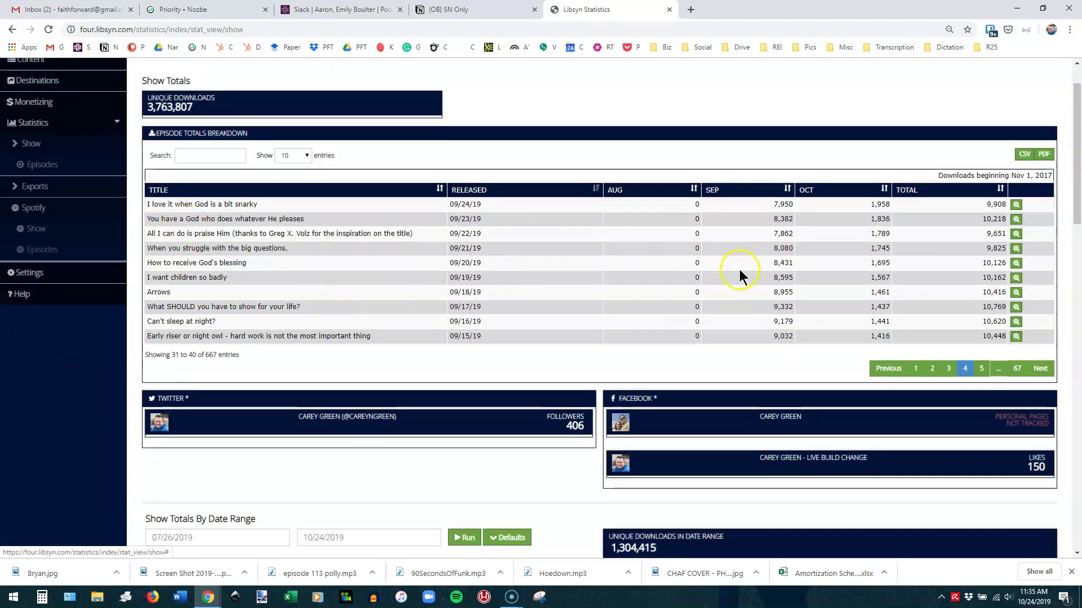
scroll(765, 244, "up", 1)
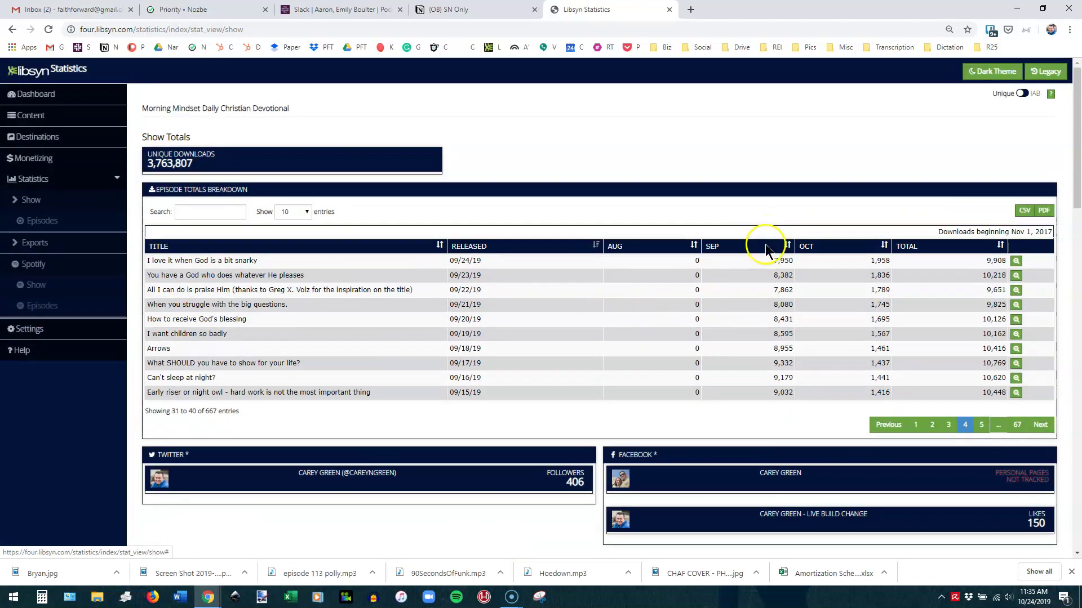
scroll(356, 389, "down", 11)
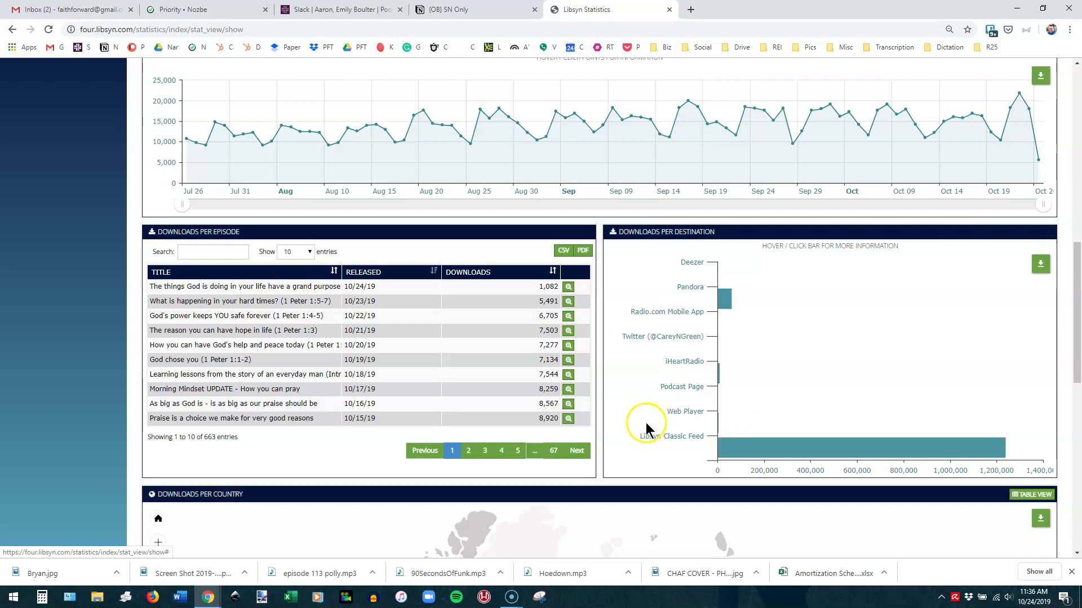
scroll(648, 427, "down", 4)
scroll(647, 427, "down", 2)
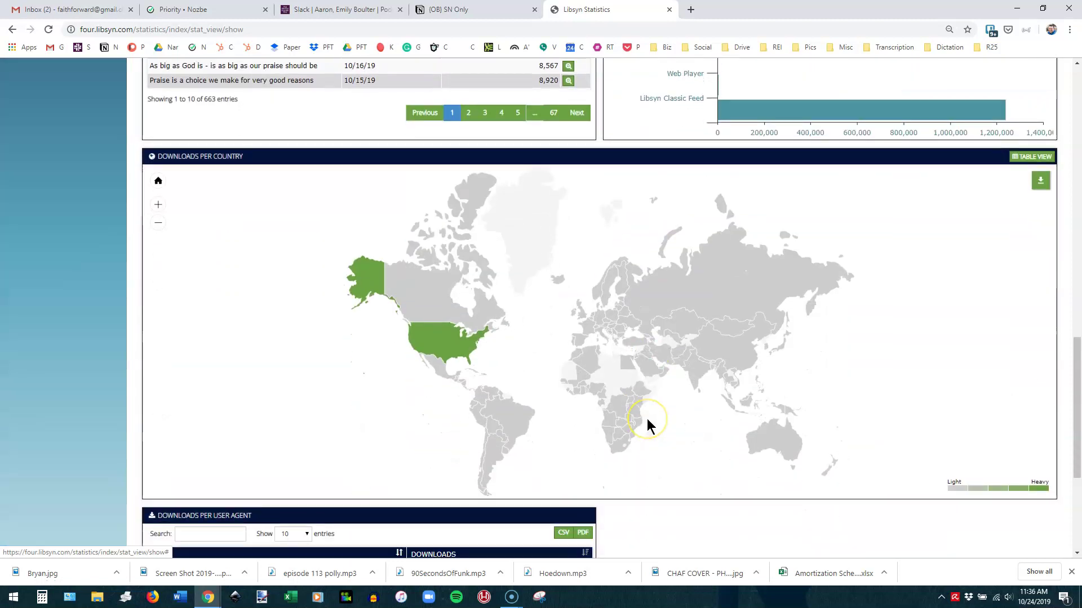
scroll(647, 427, "down", 1)
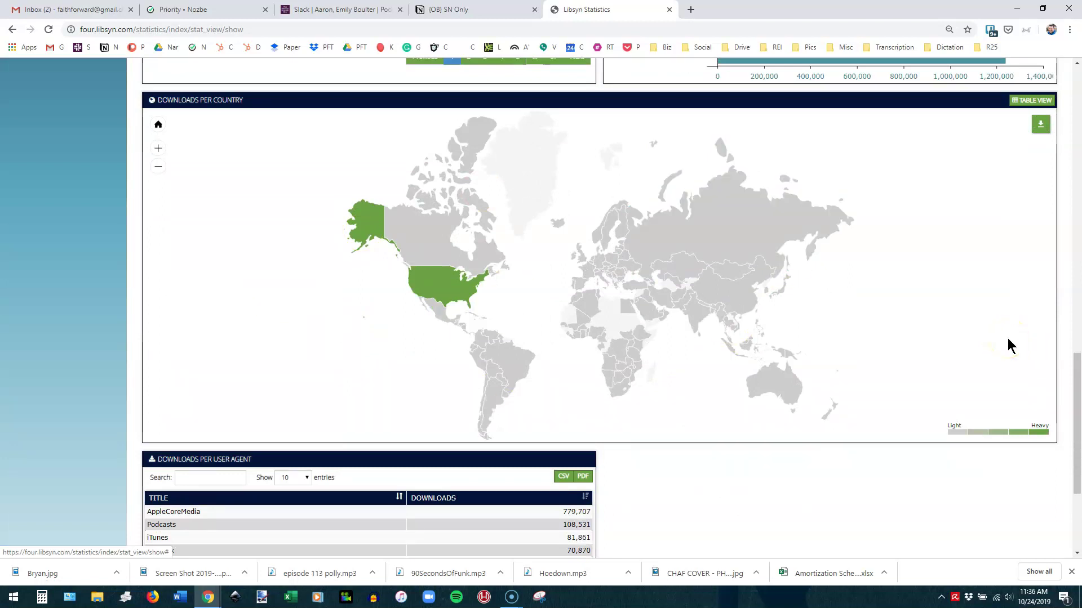
mouse_move(436, 297)
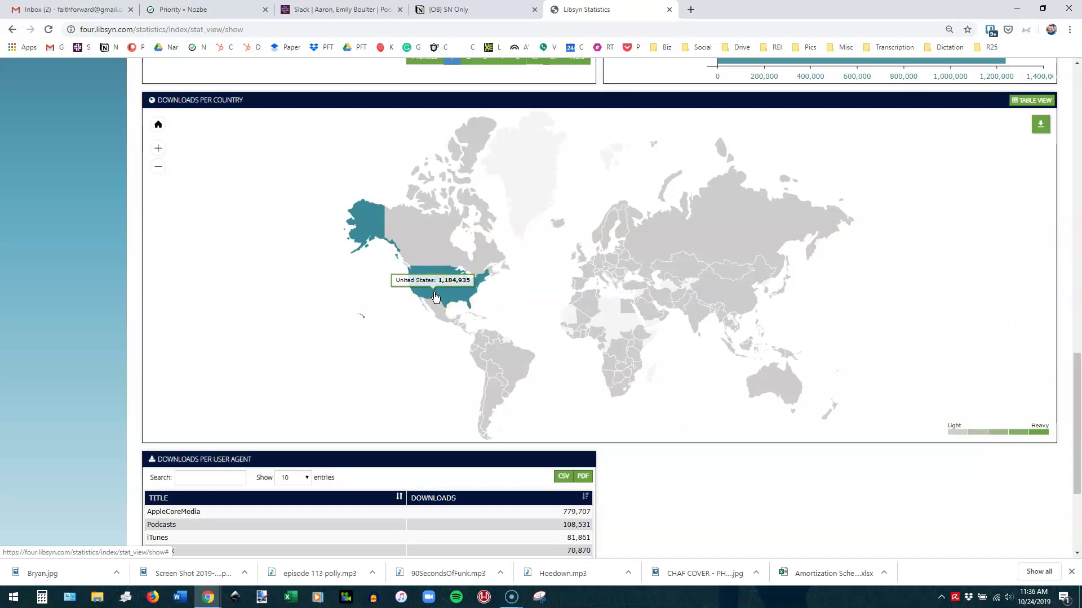
mouse_move(398, 240)
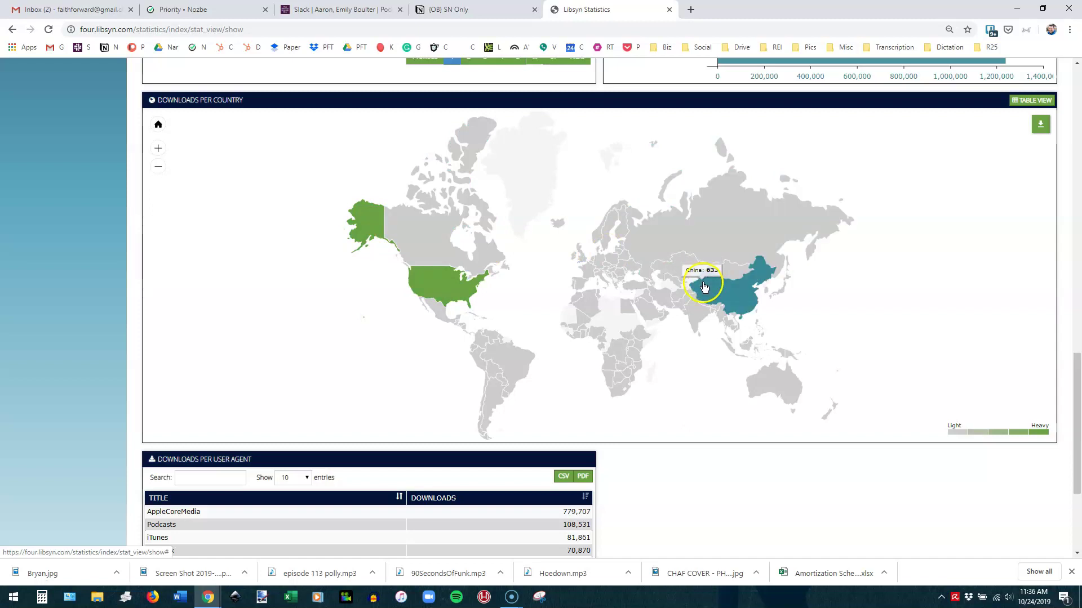
mouse_move(667, 295)
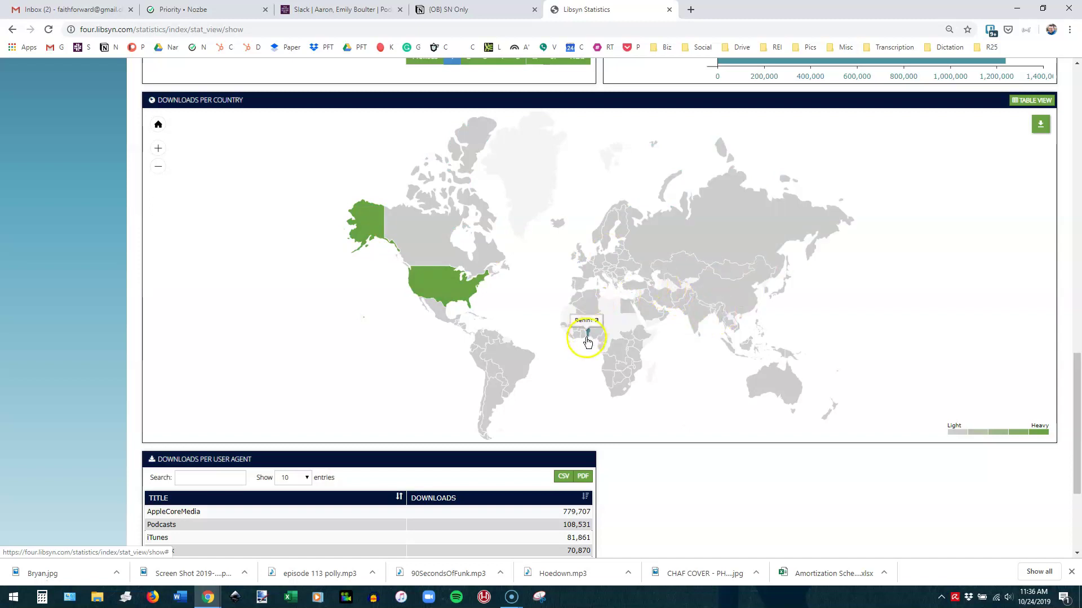
mouse_move(638, 348)
mouse_move(830, 418)
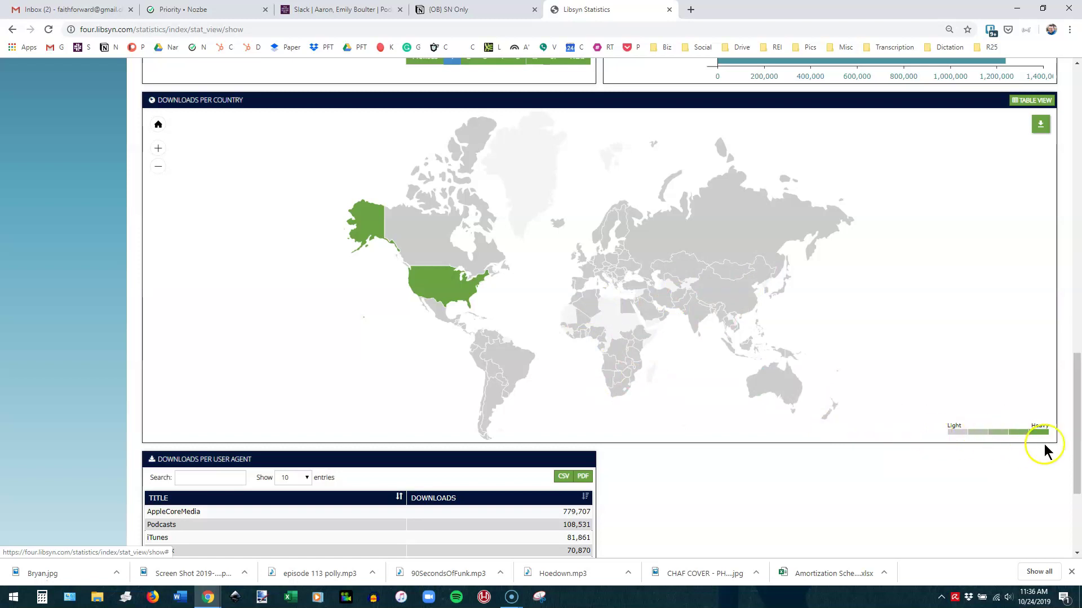
scroll(293, 374, "down", 3)
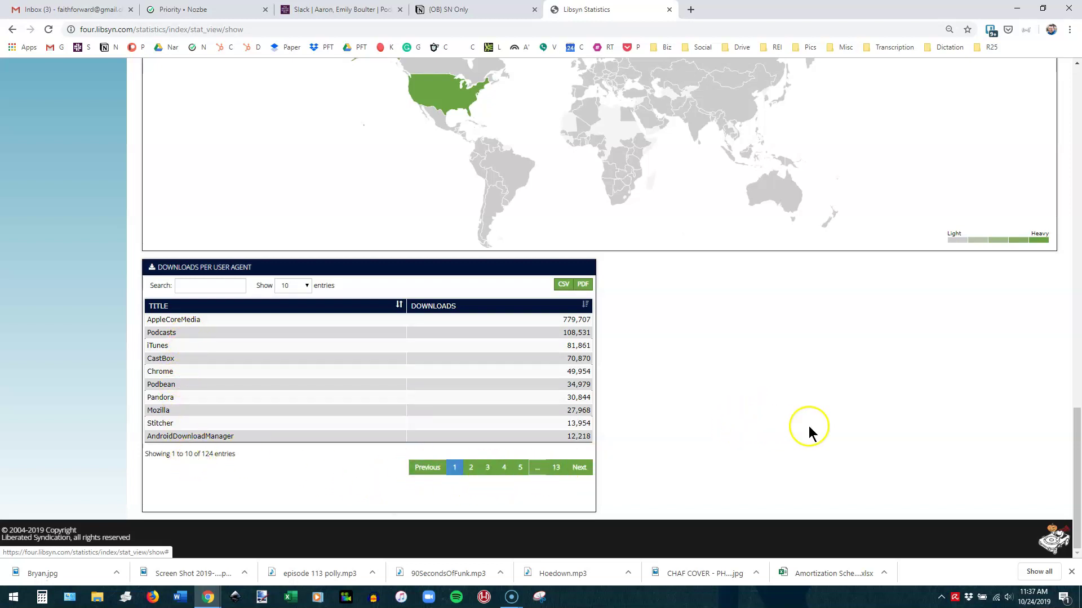
scroll(809, 426, "up", 15)
Page the episode totals to pages 5 and 6, then open 'What IS praise?' statistics
scroll(883, 403, "up", 5)
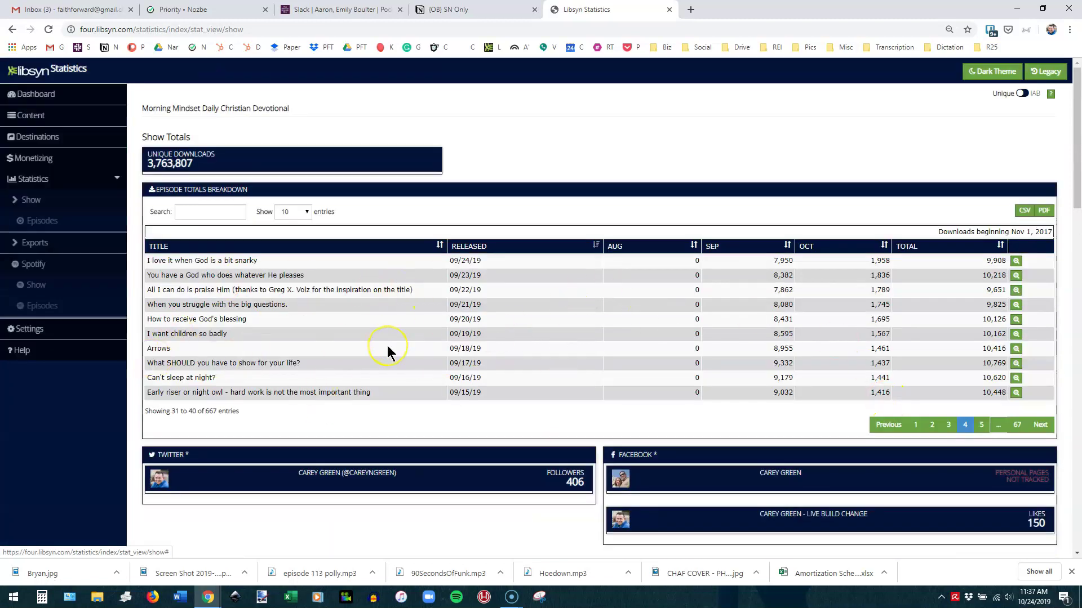
left_click(980, 426)
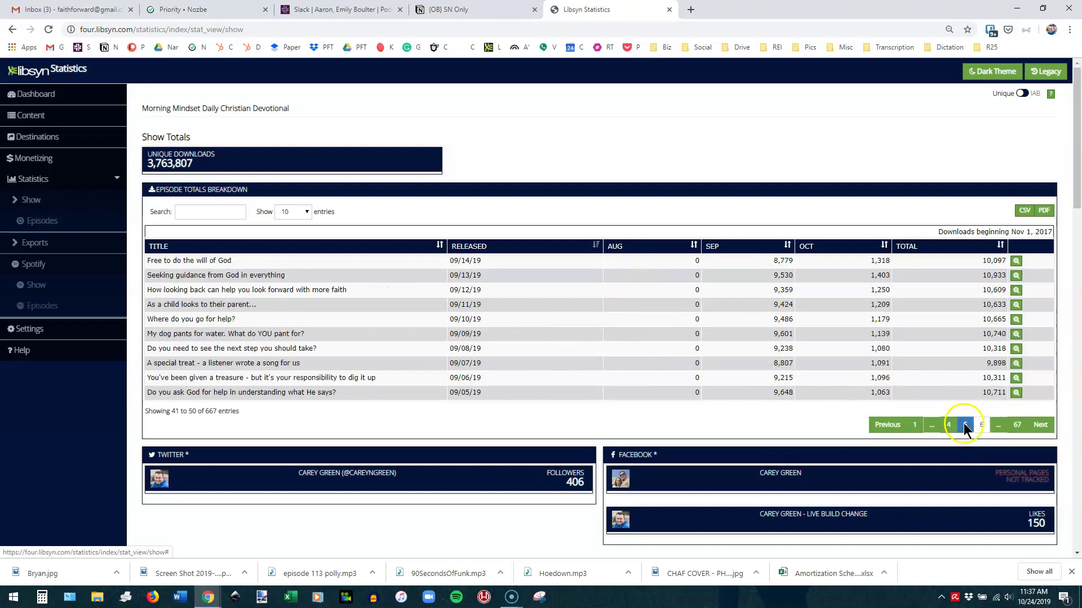
left_click(982, 425)
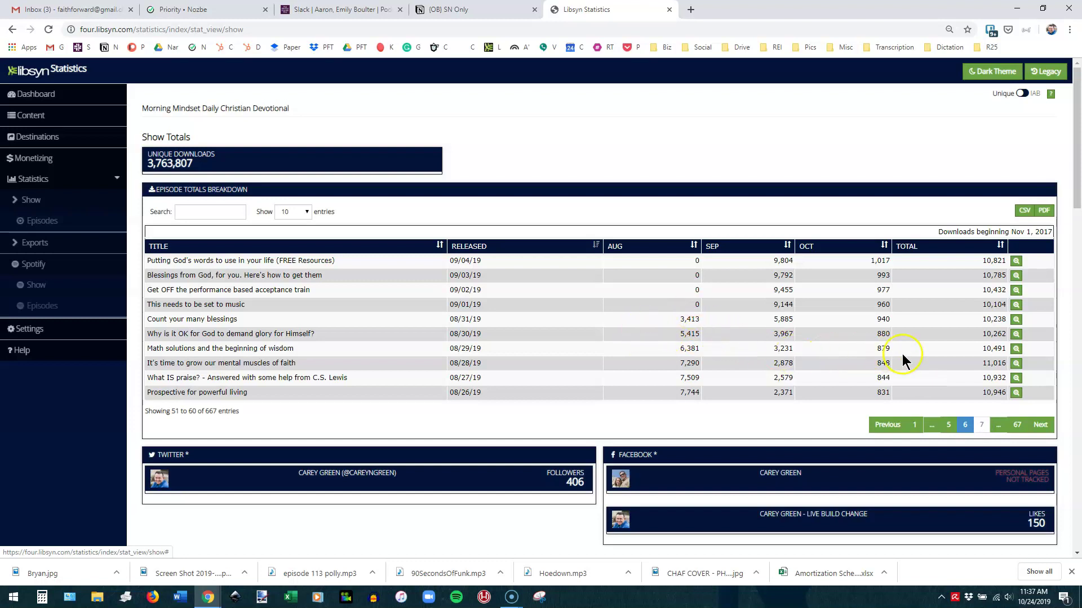
left_click(1016, 378)
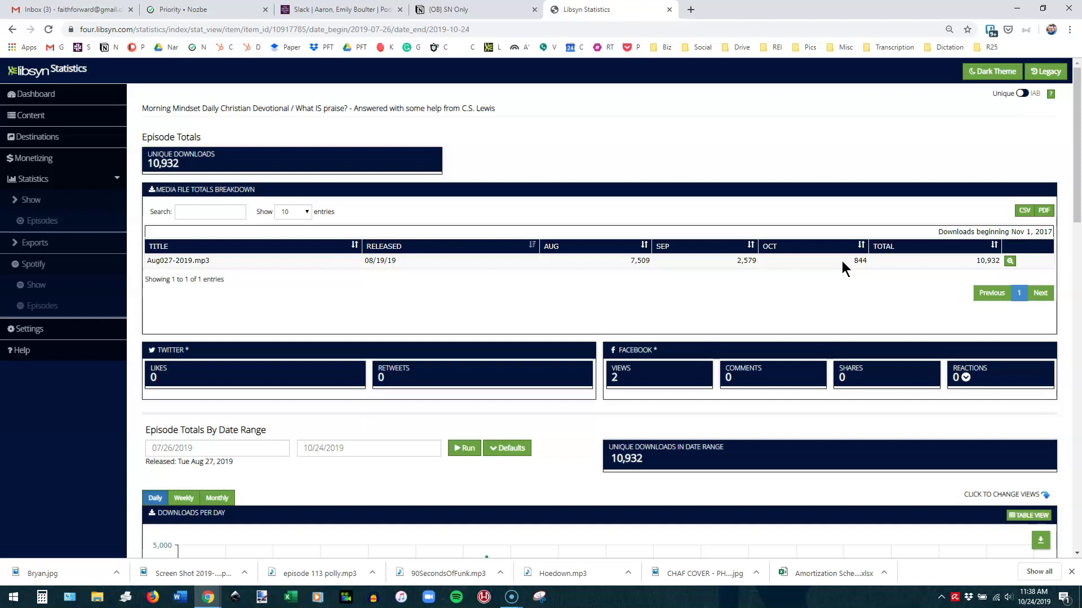
Scroll through the episode's downloads by destination and by country, then back to the top
scroll(841, 261, "down", 5)
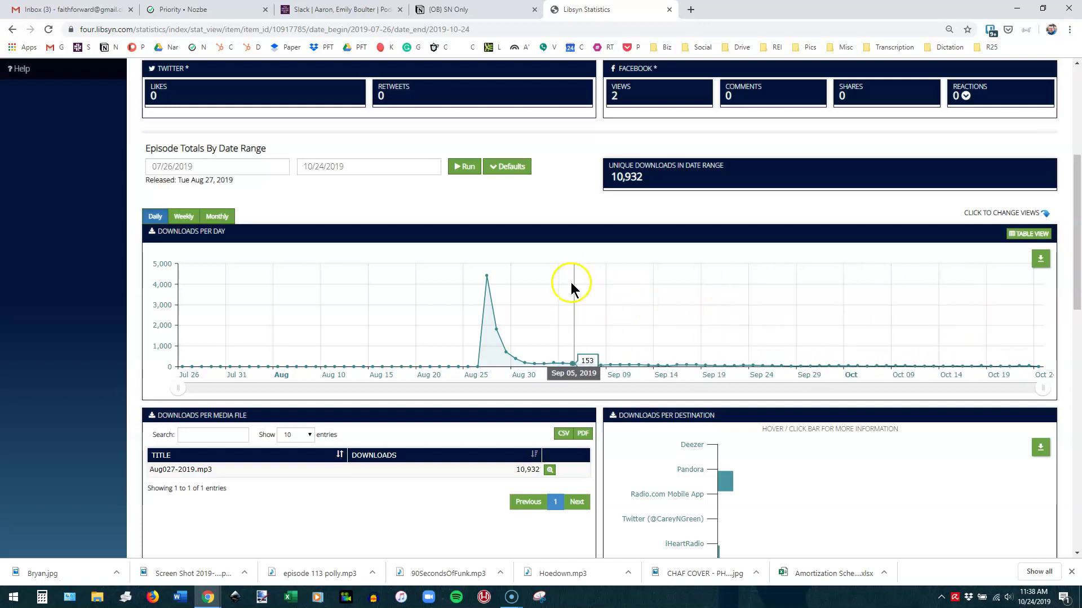
scroll(338, 454, "down", 4)
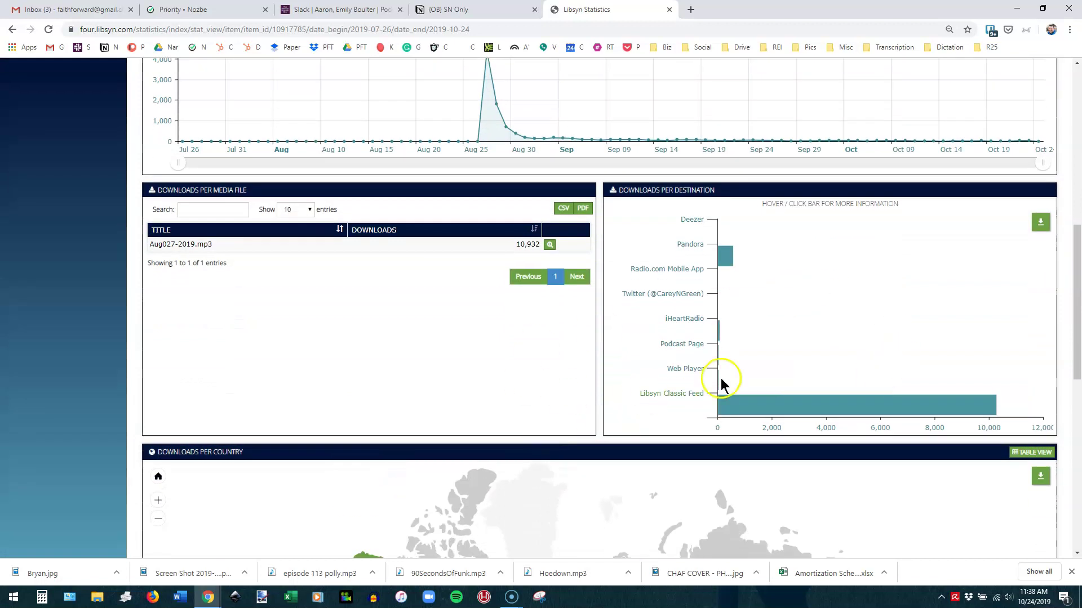
scroll(533, 338, "down", 3)
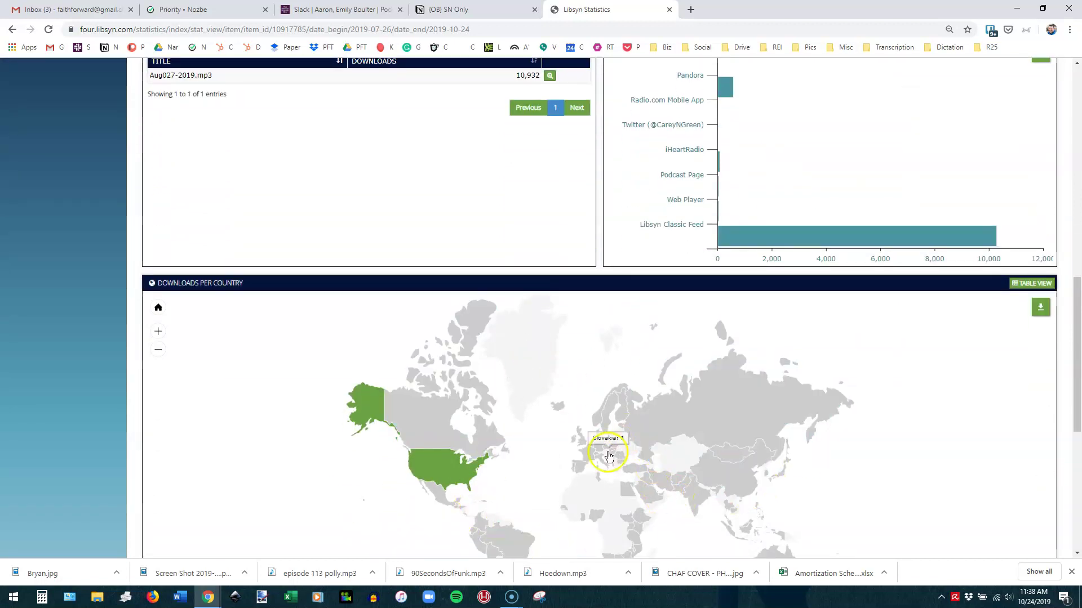
scroll(560, 467, "up", 12)
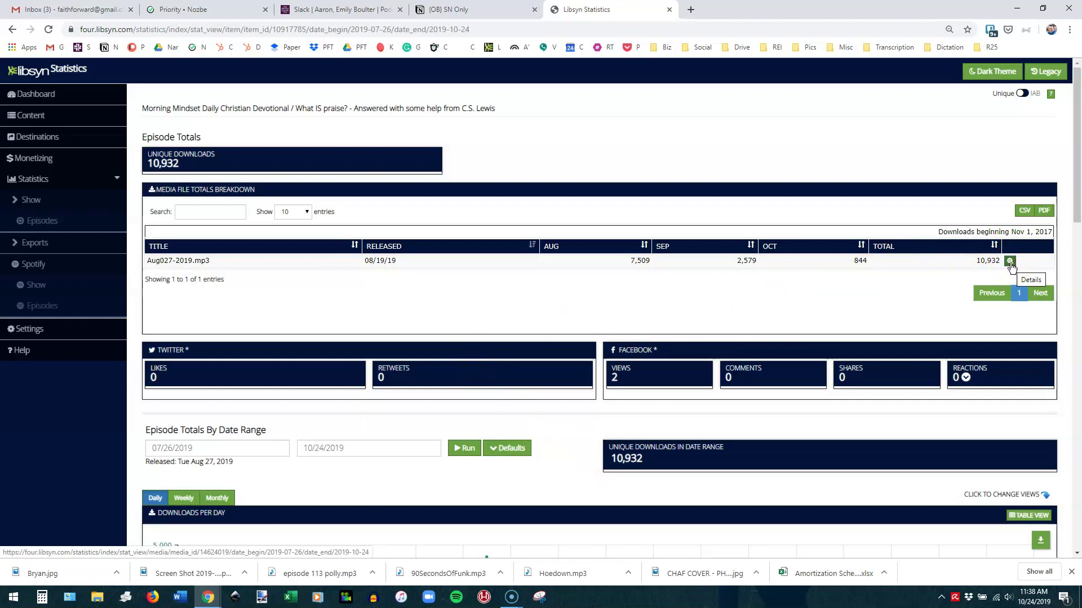
Review the Aug027-2019.mp3 totals and Downloads per Day chart, then return to 'What IS praise?' statistics
left_click(1010, 262)
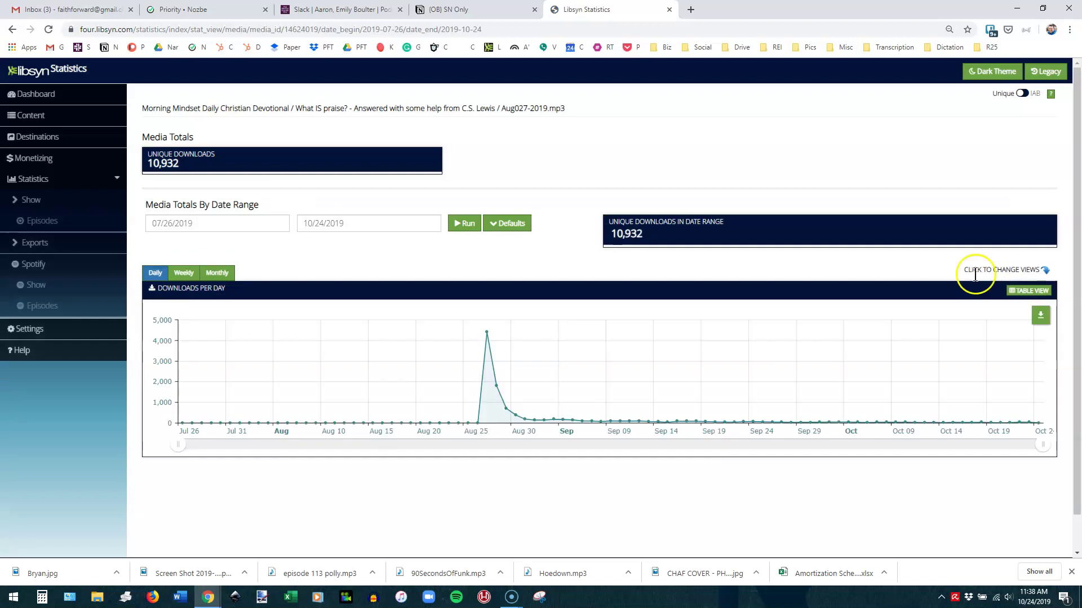
scroll(752, 347, "down", 1)
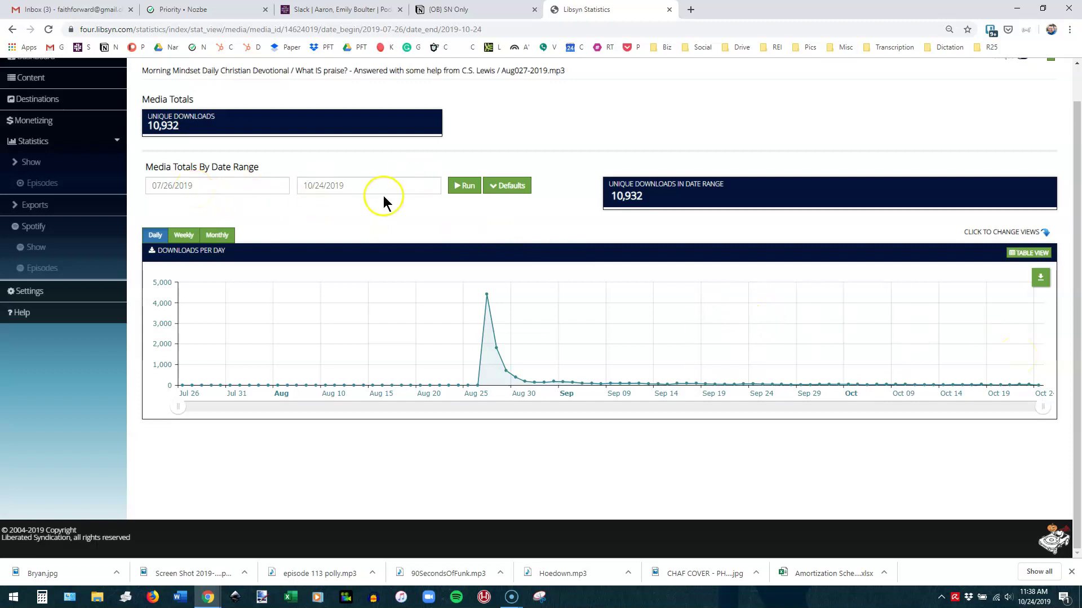
left_click(12, 31)
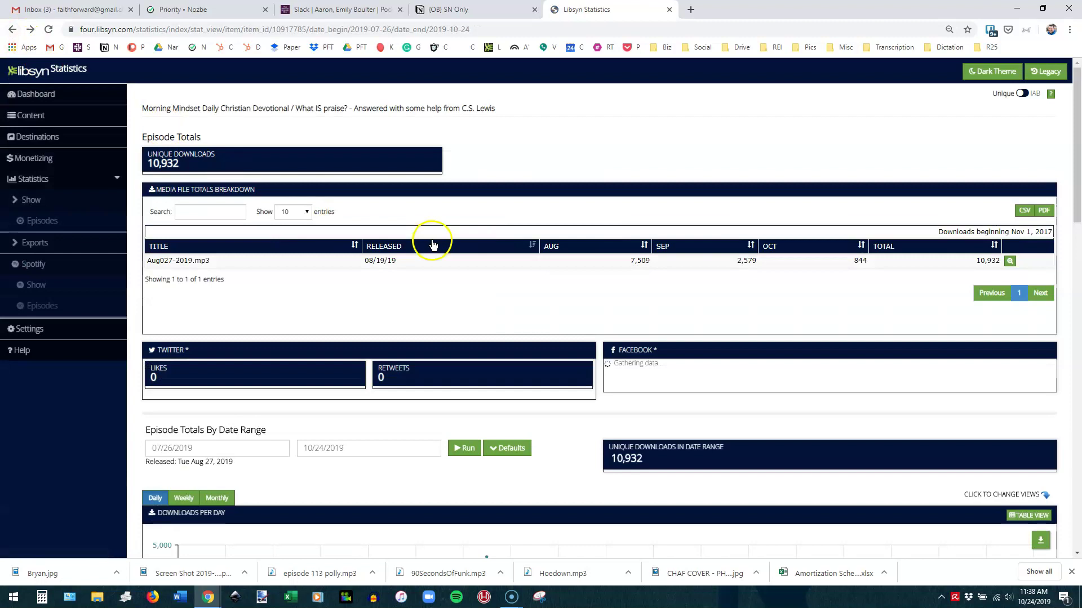
Change the episode's date range to 07/26/2019–08/26/2019 and run it, showing 0 unique downloads
scroll(418, 305, "down", 3)
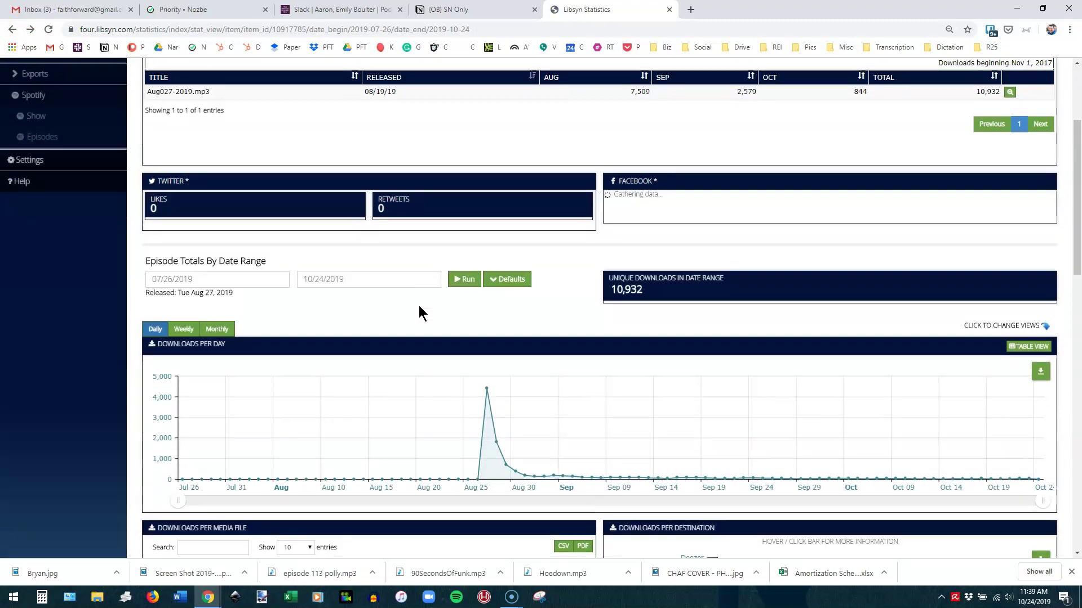
scroll(418, 305, "up", 3)
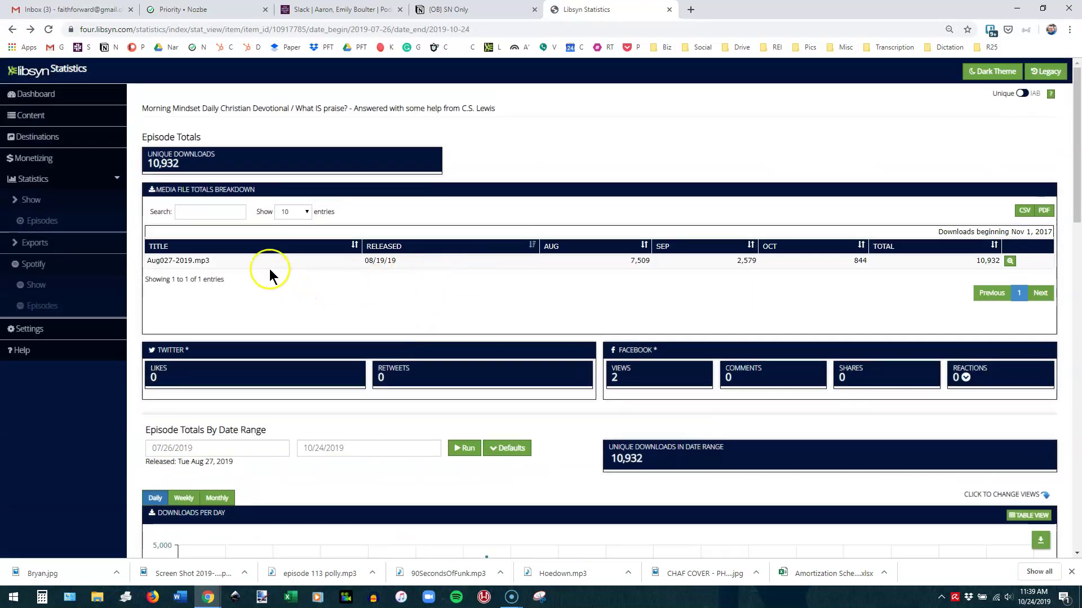
scroll(289, 285, "down", 2)
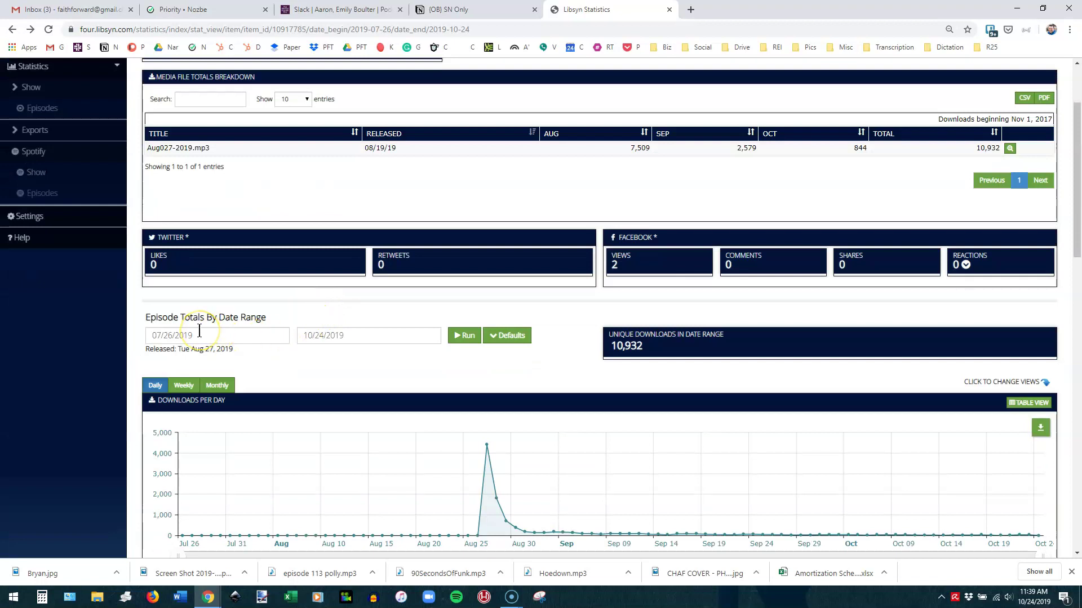
mouse_move(478, 540)
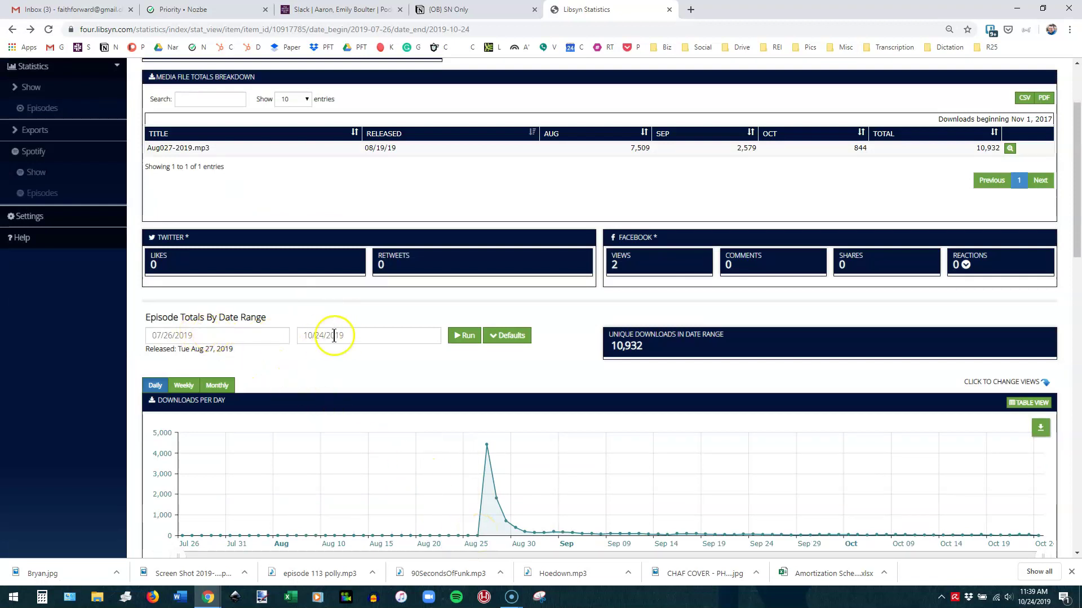
left_click(361, 334)
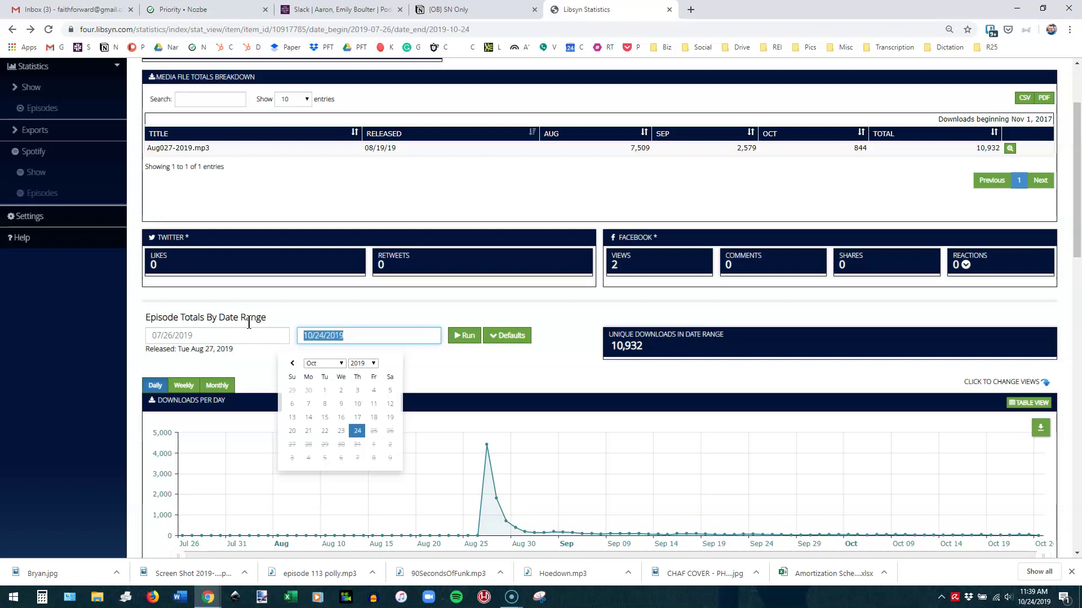
type("10/24/2019")
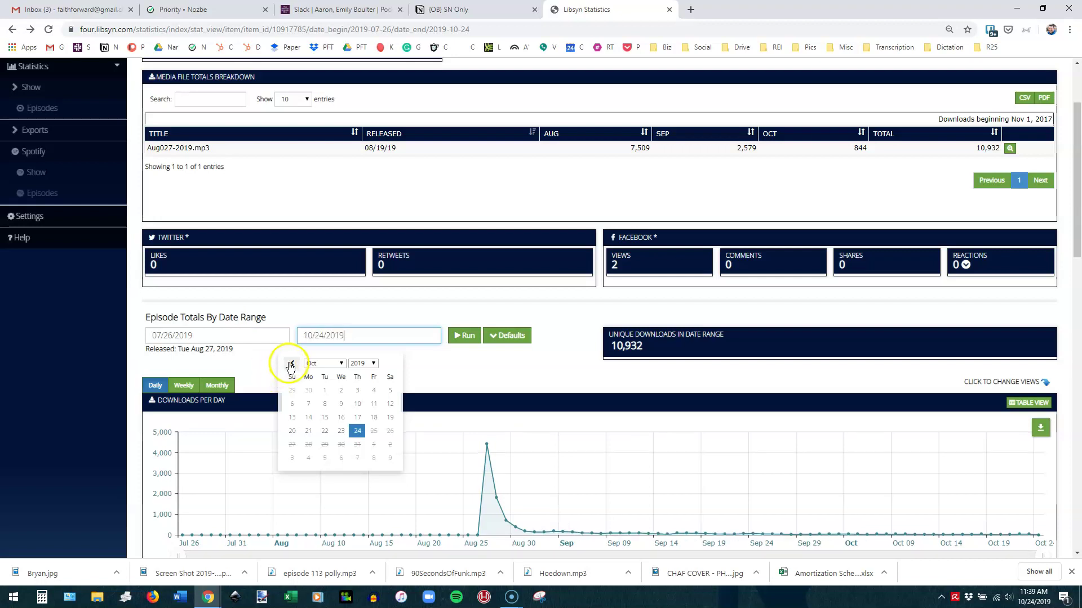
left_click(291, 363)
left_click(291, 364)
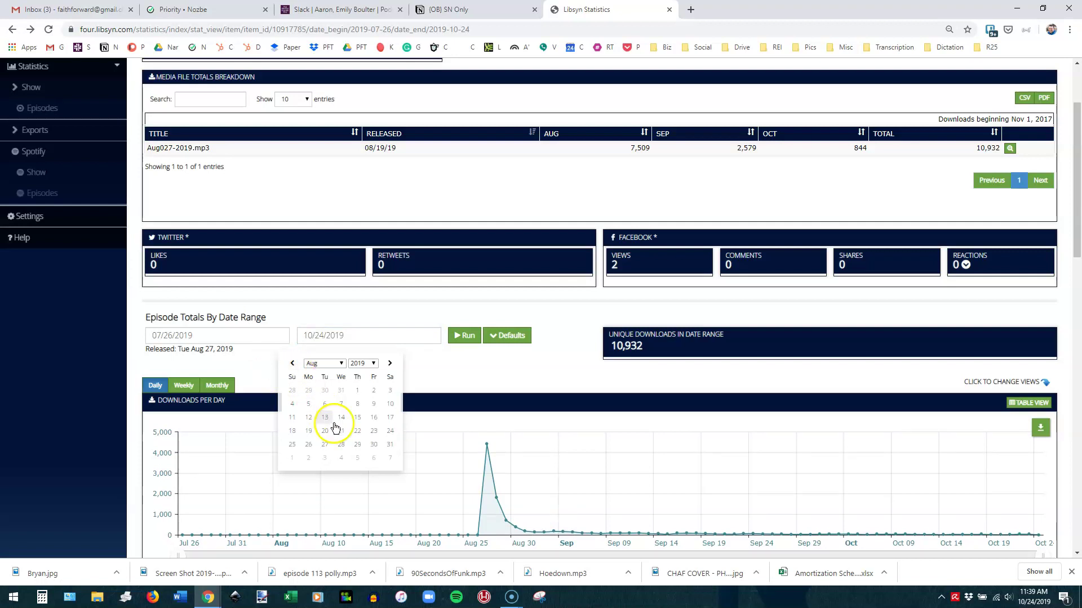
left_click(309, 444)
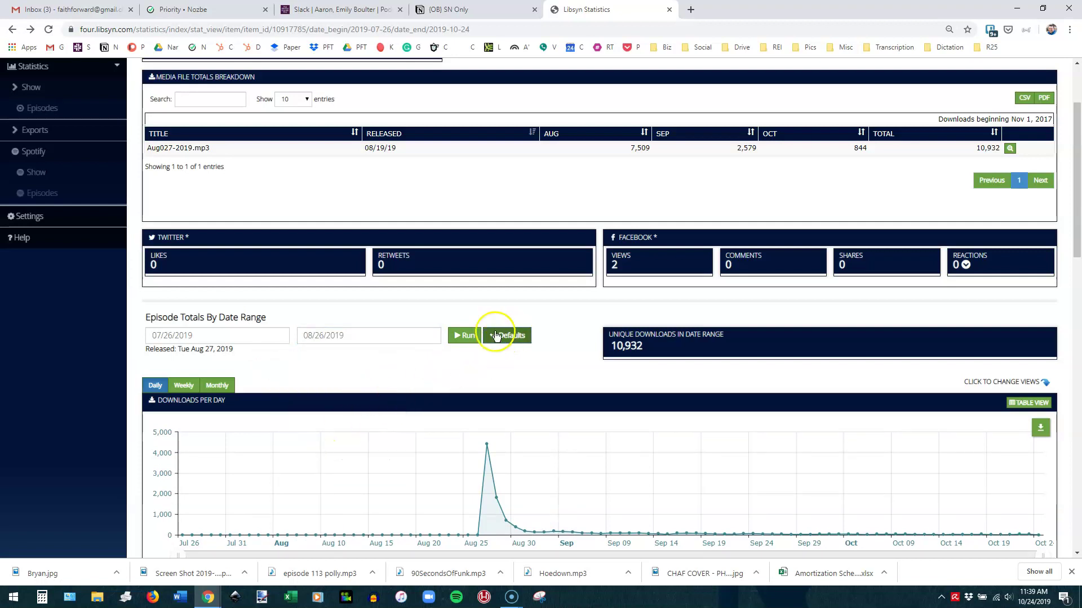
left_click(465, 336)
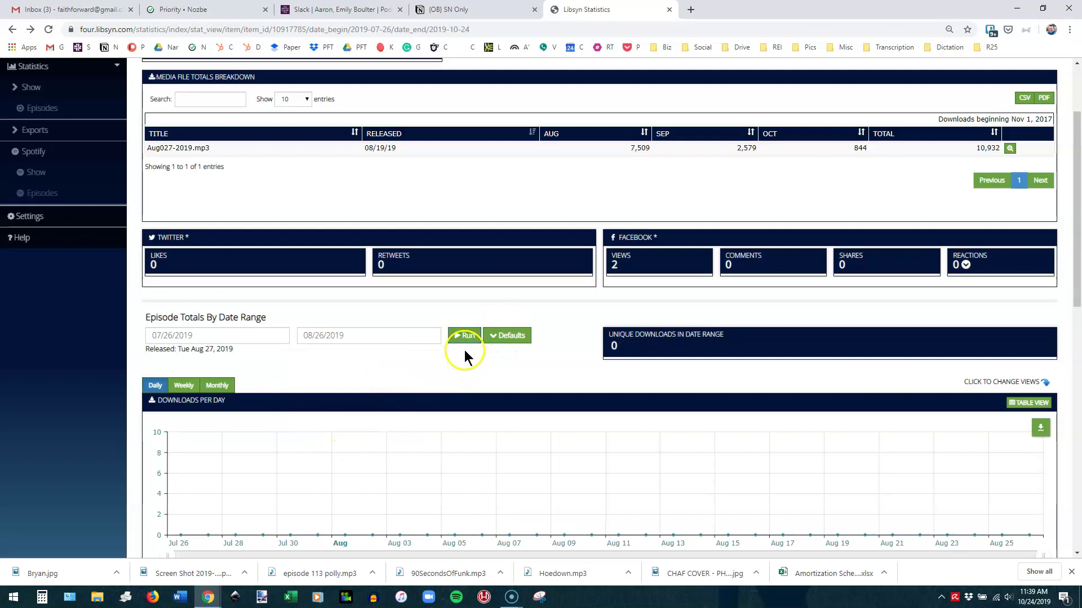
Chart the episode's downloads weekly, then monthly, and go back to the show's overall statistics
scroll(376, 410, "down", 1)
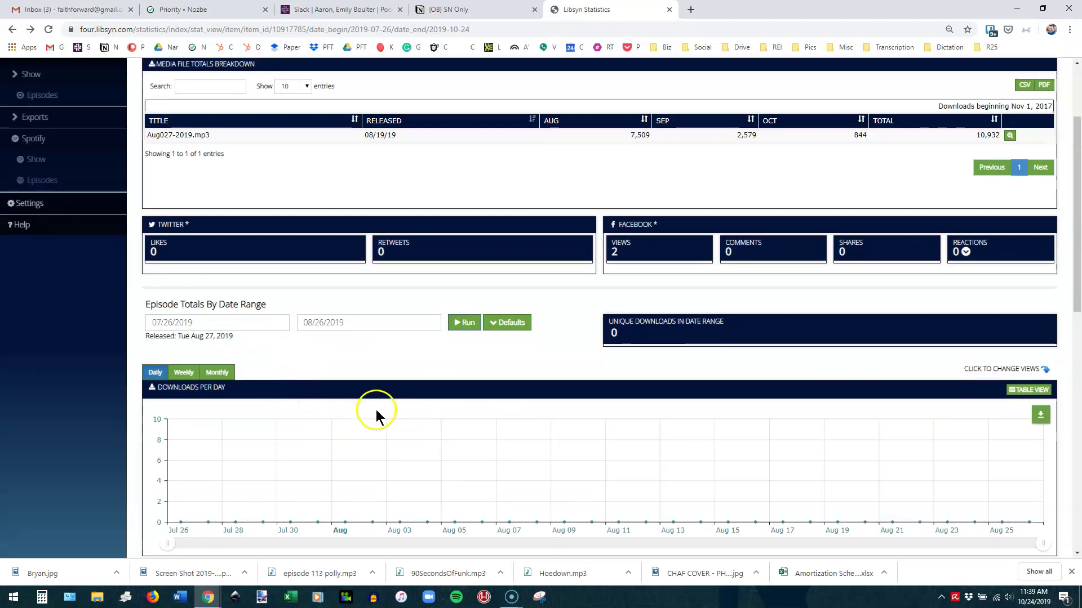
scroll(376, 410, "down", 2)
scroll(377, 411, "up", 1)
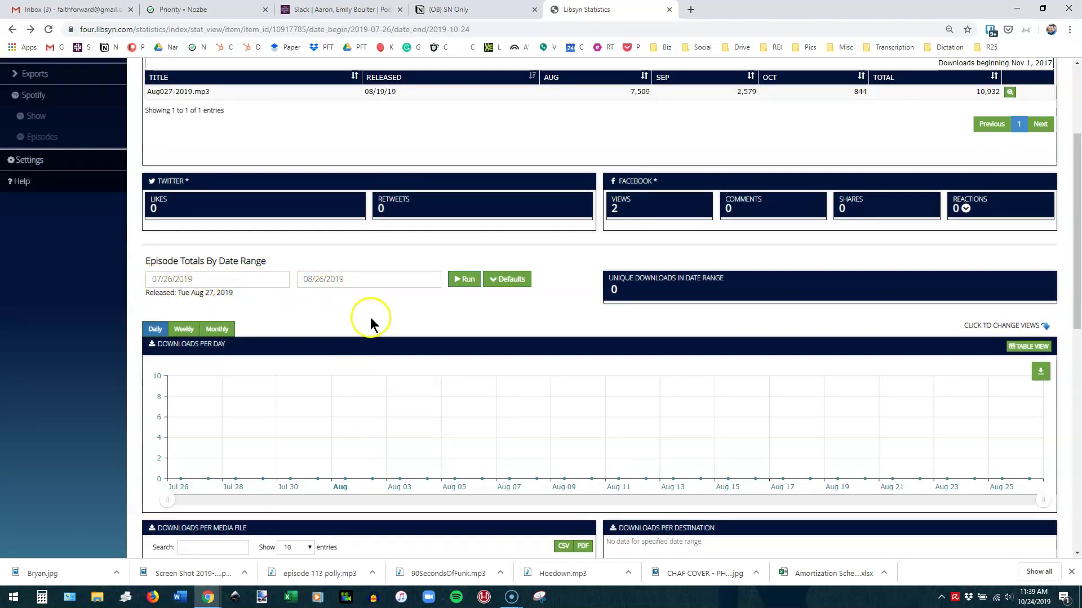
scroll(361, 332, "down", 1)
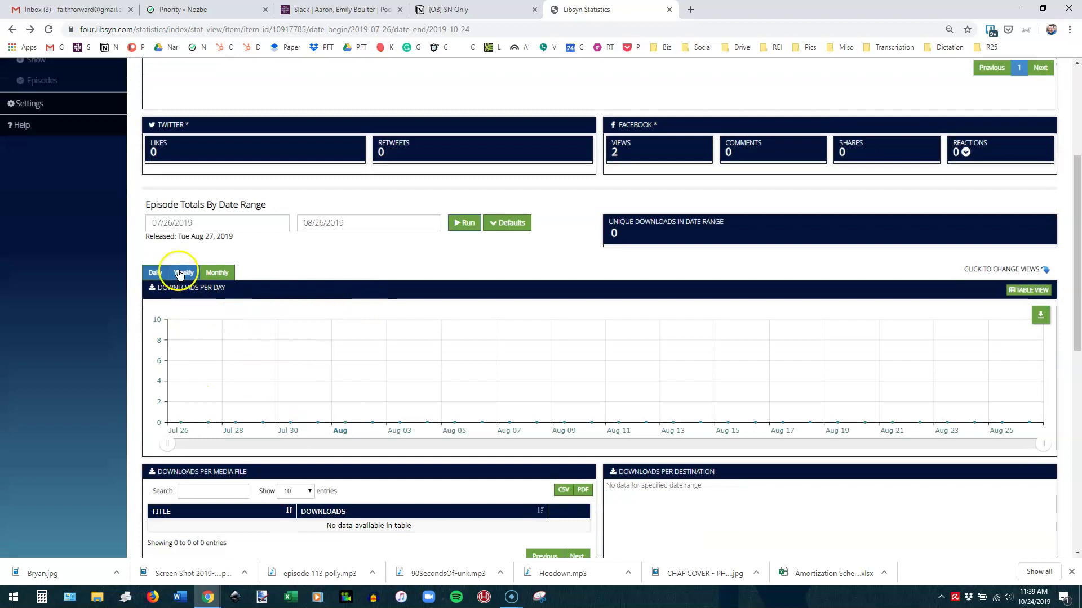
left_click(179, 330)
left_click(217, 274)
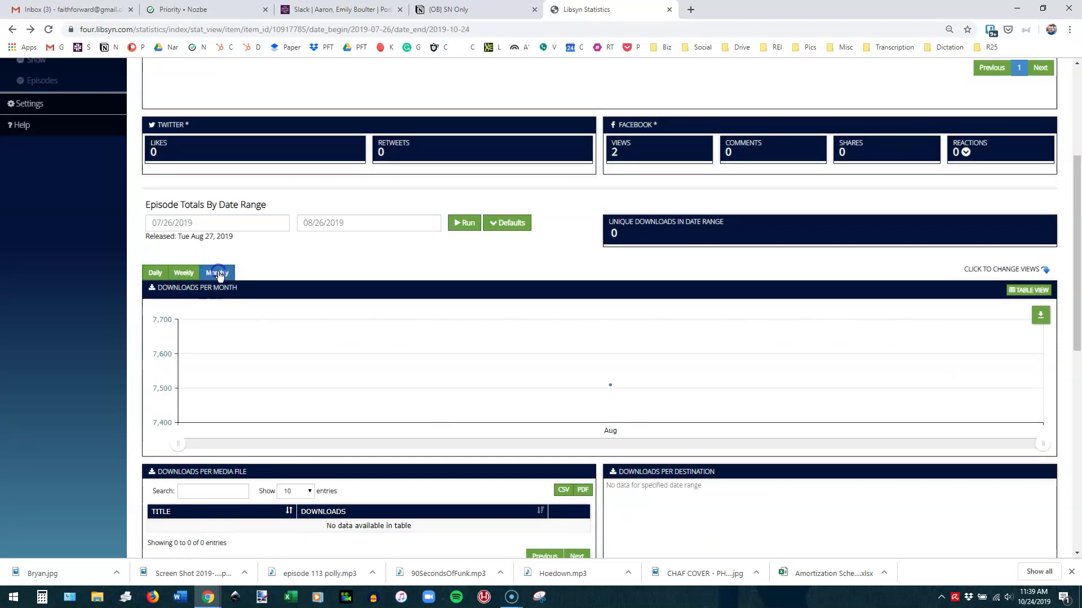
mouse_move(598, 372)
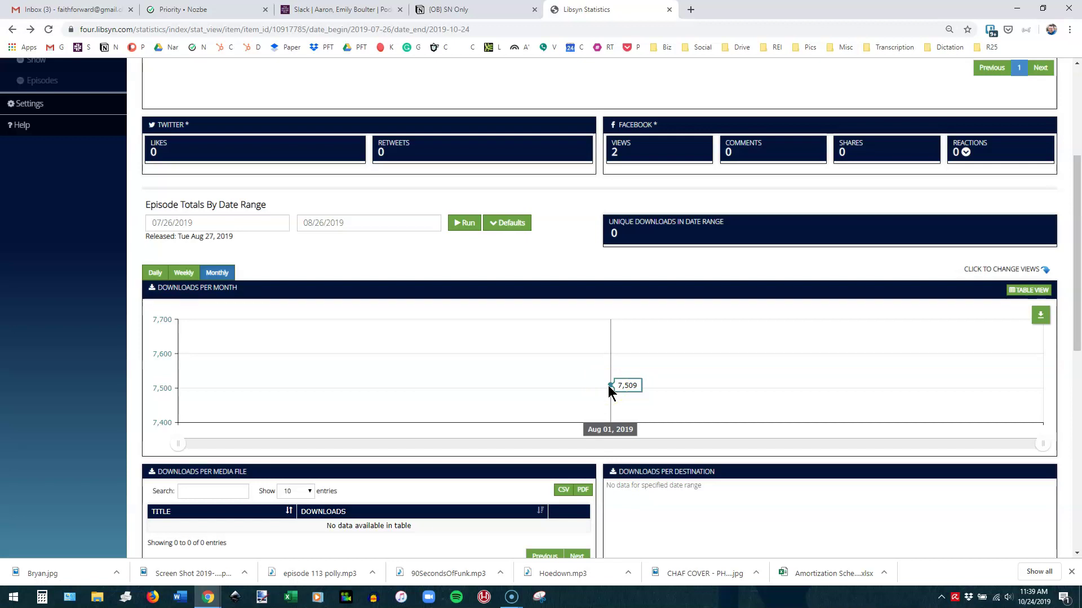
key("alt+Left")
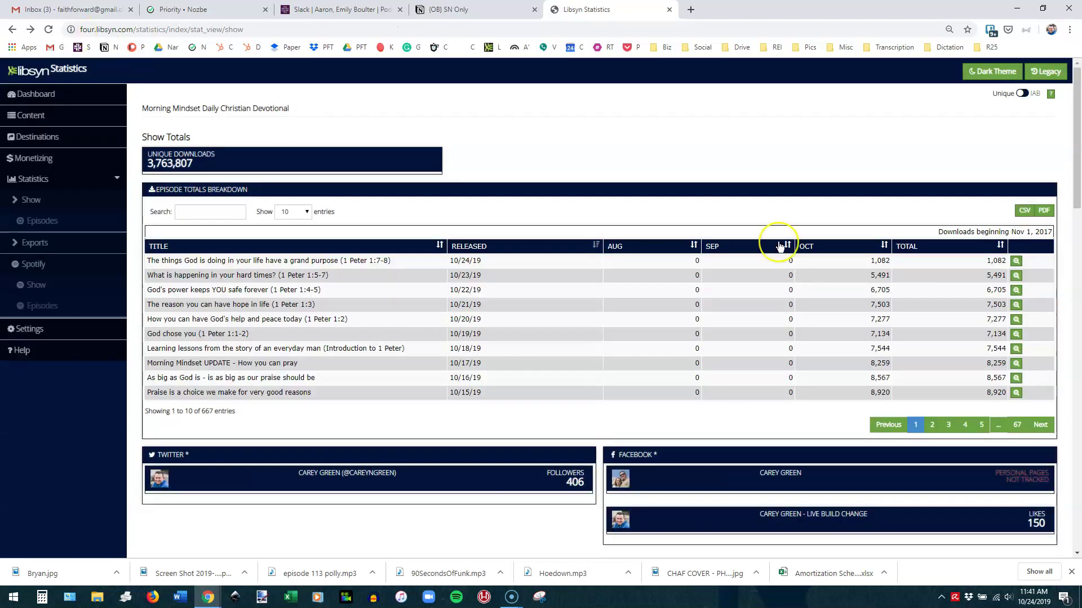
Open the show's Spotify stats, then the 1 Peter 1:3 episode's stats with 749 all-time downloads
left_click(37, 287)
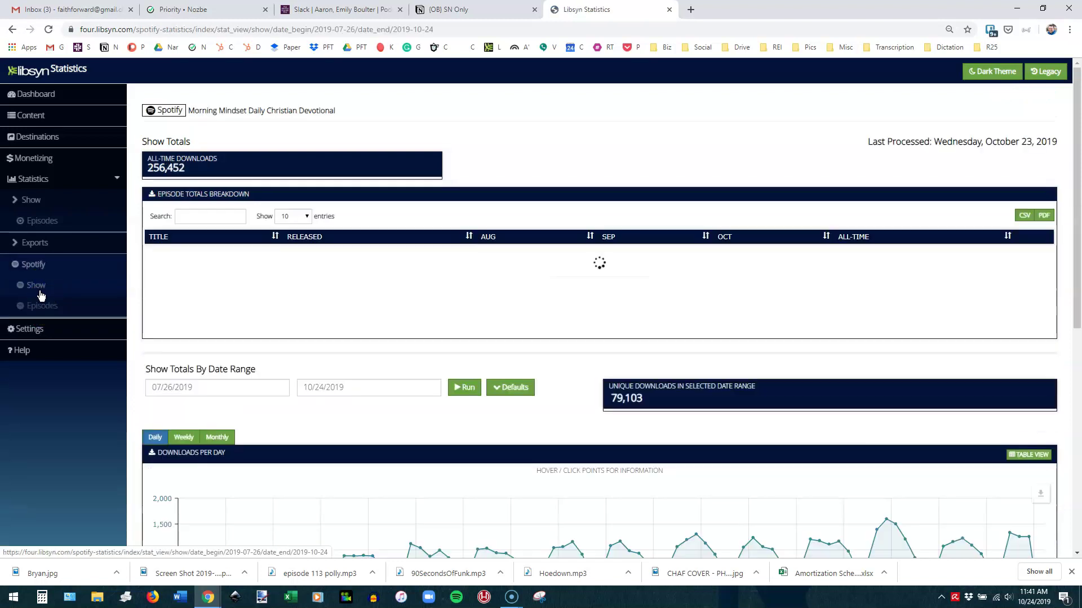
left_click(149, 122)
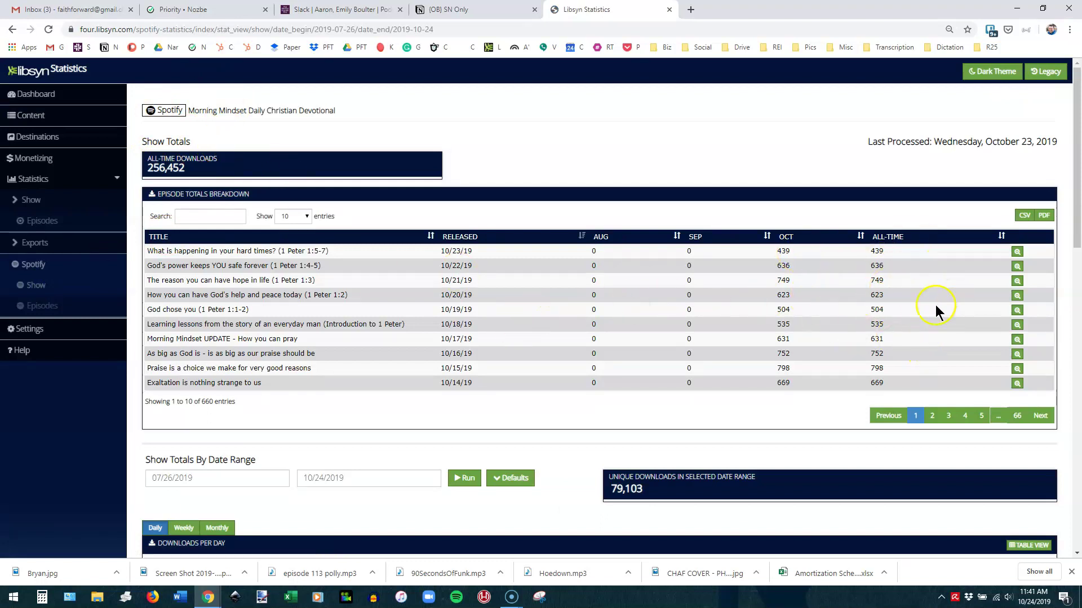
left_click(1017, 281)
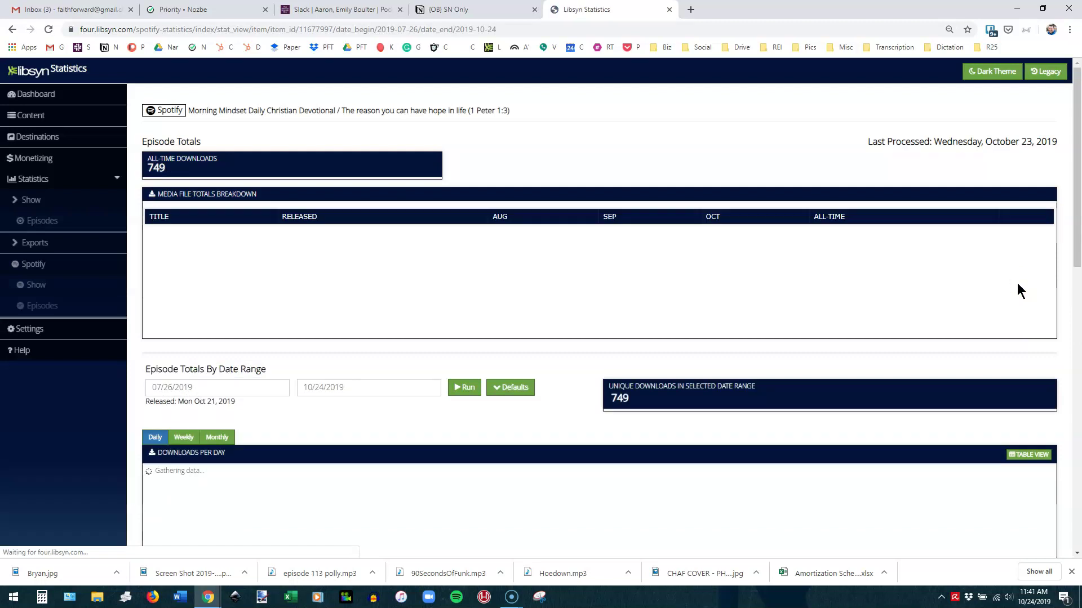
scroll(295, 388, "down", 4)
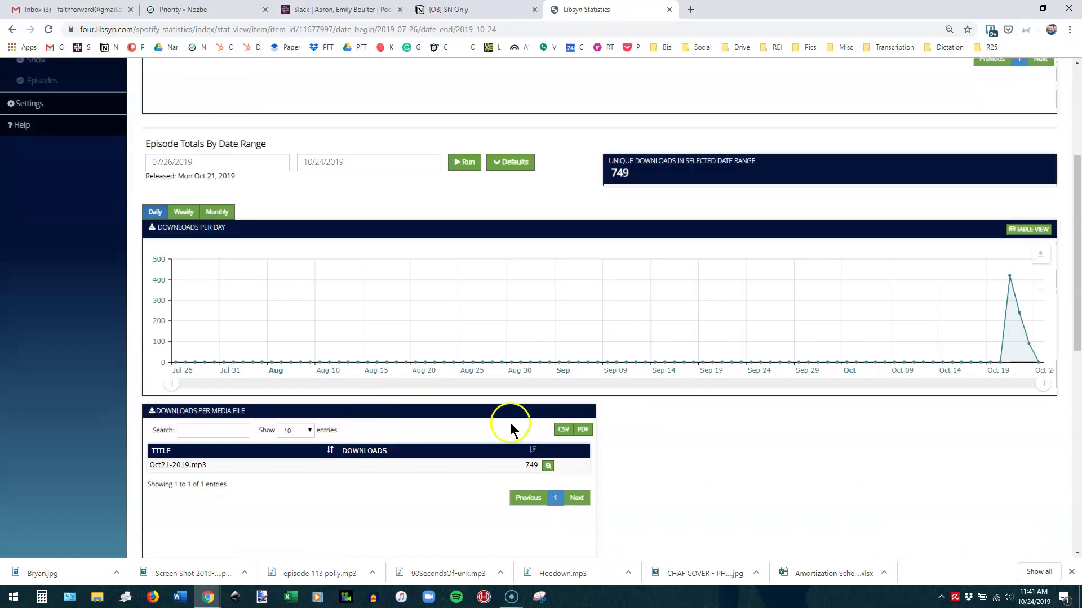
scroll(757, 416, "up", 4)
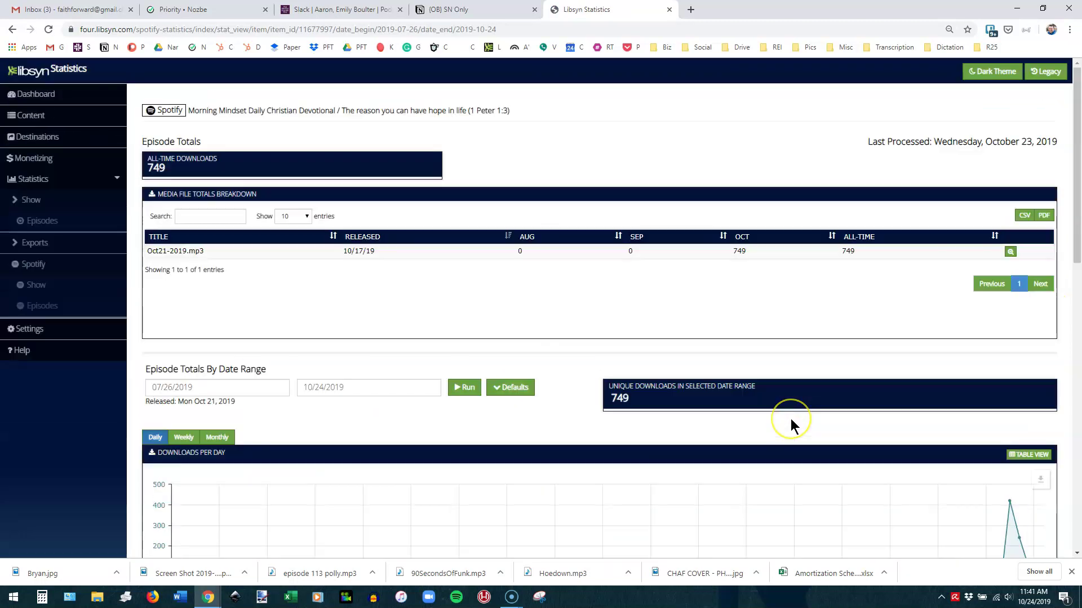